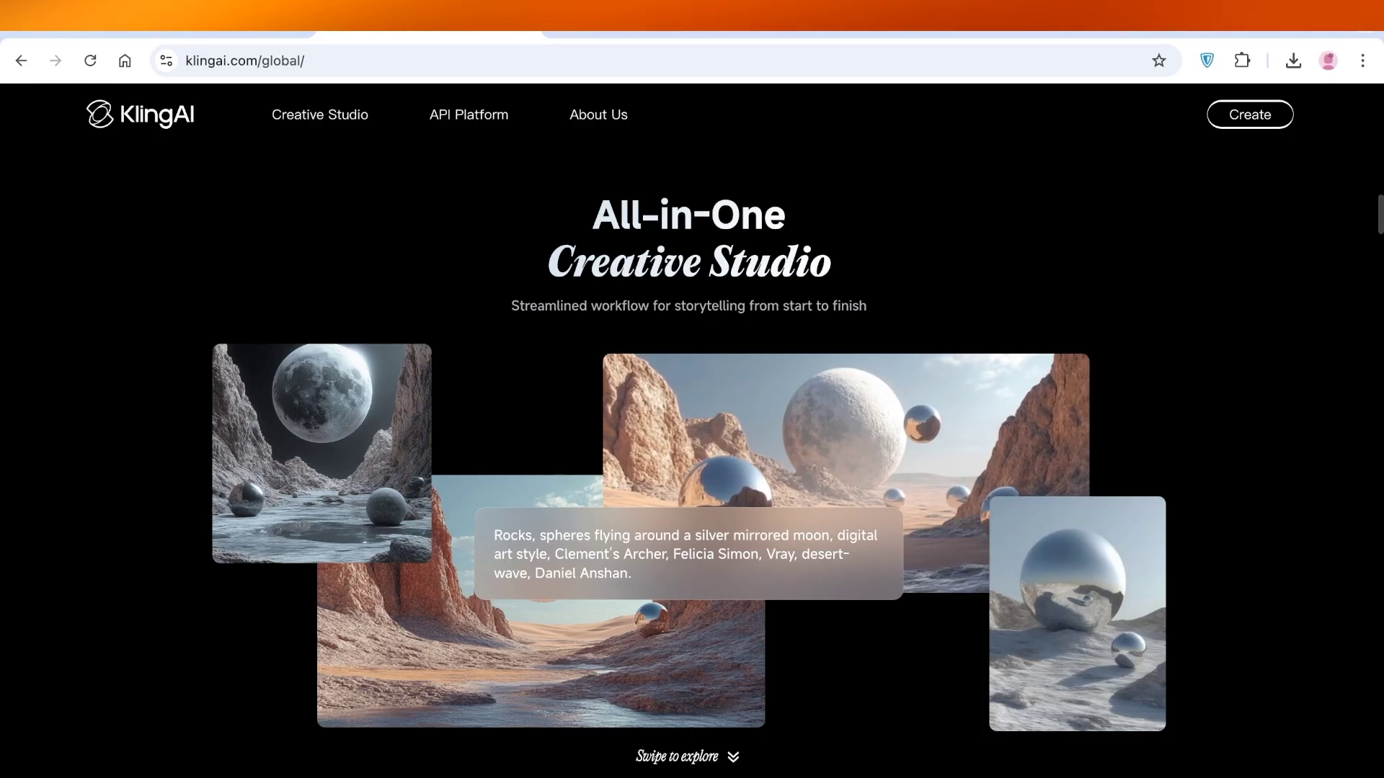
Look through KlingAI's Effects, Image Generation and Video Generation pages and open the Lip Sync tool
key("ctrl+Tab")
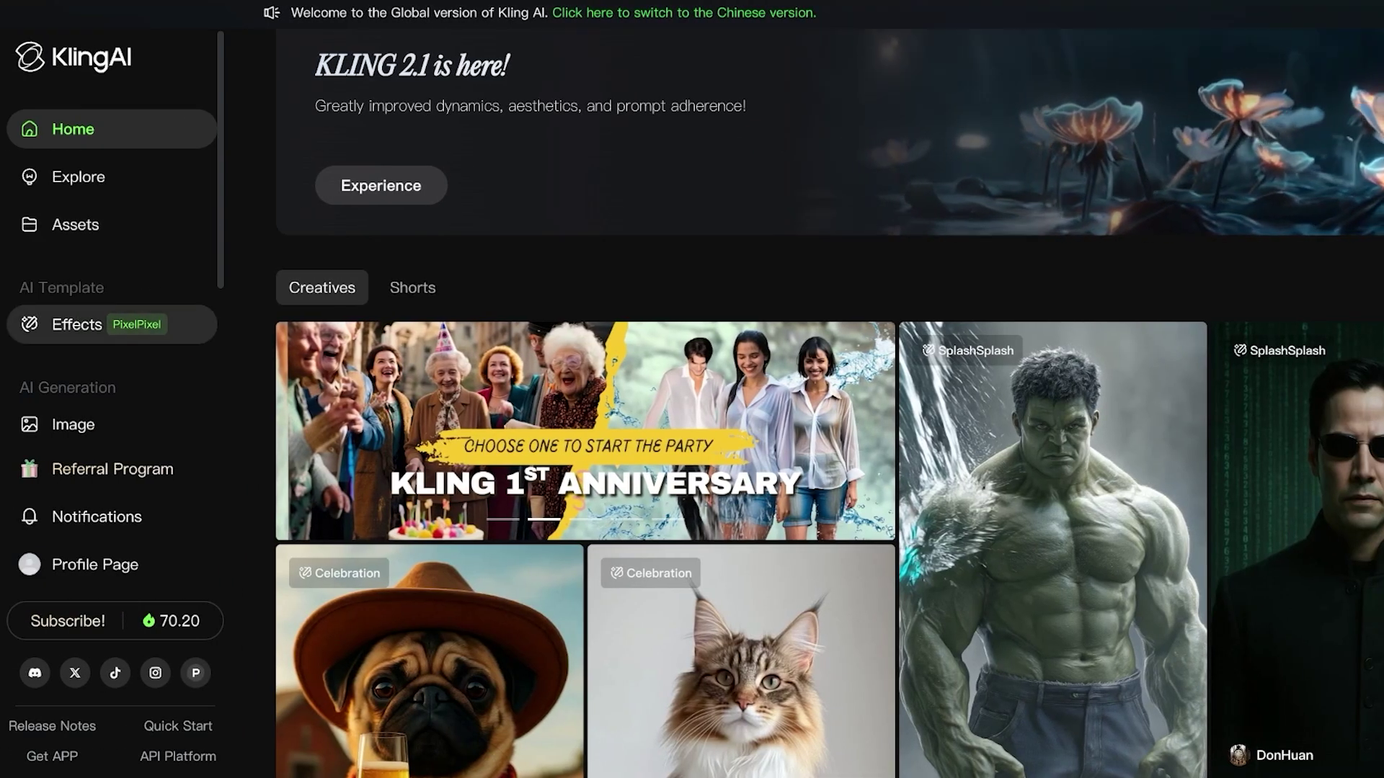
left_click(77, 324)
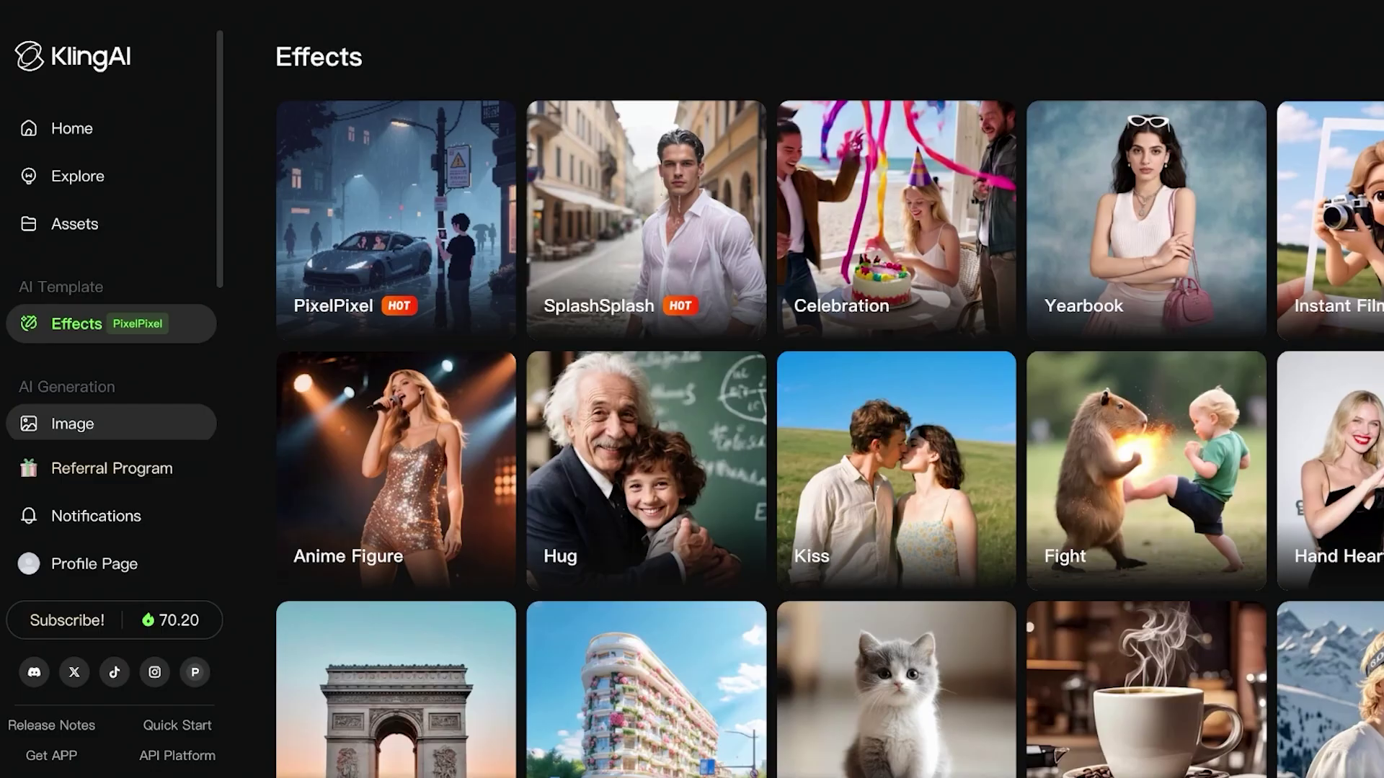
left_click(72, 424)
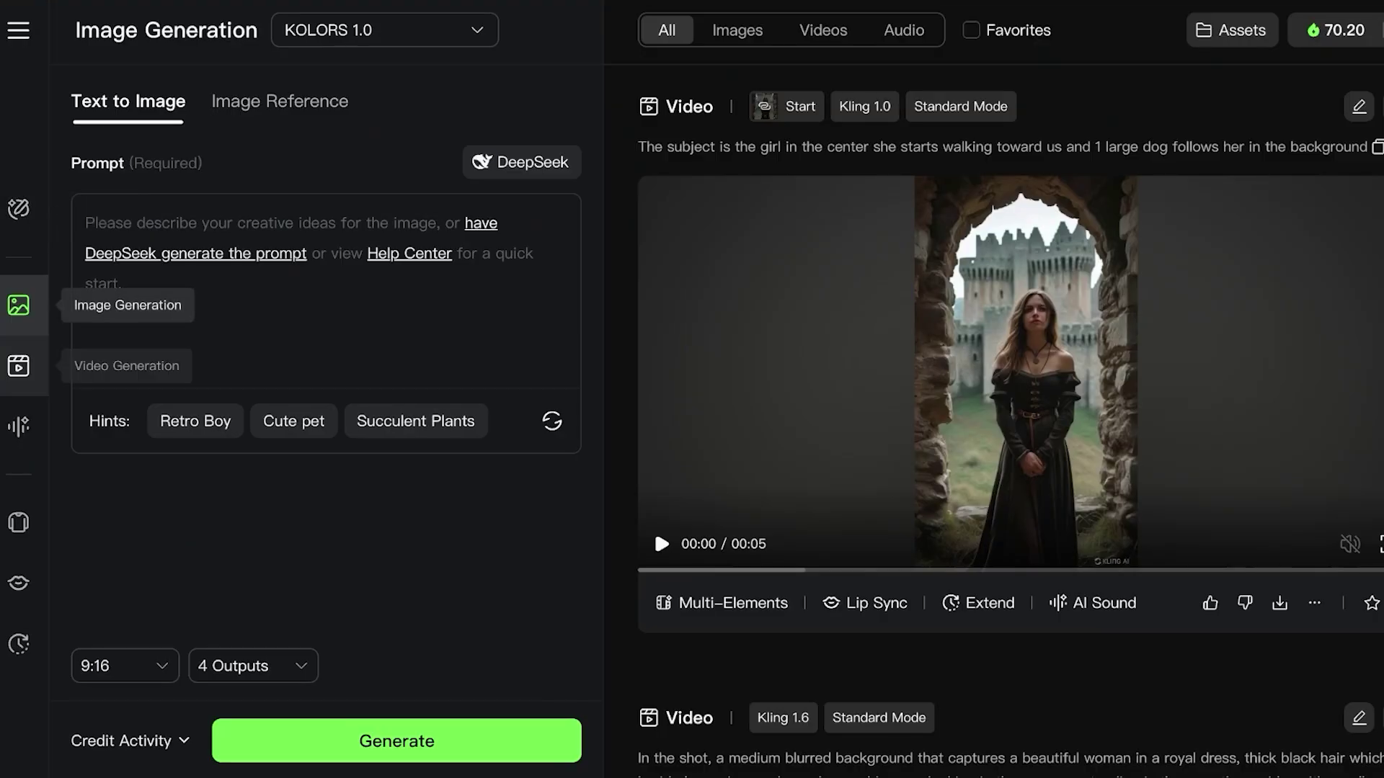
left_click(19, 365)
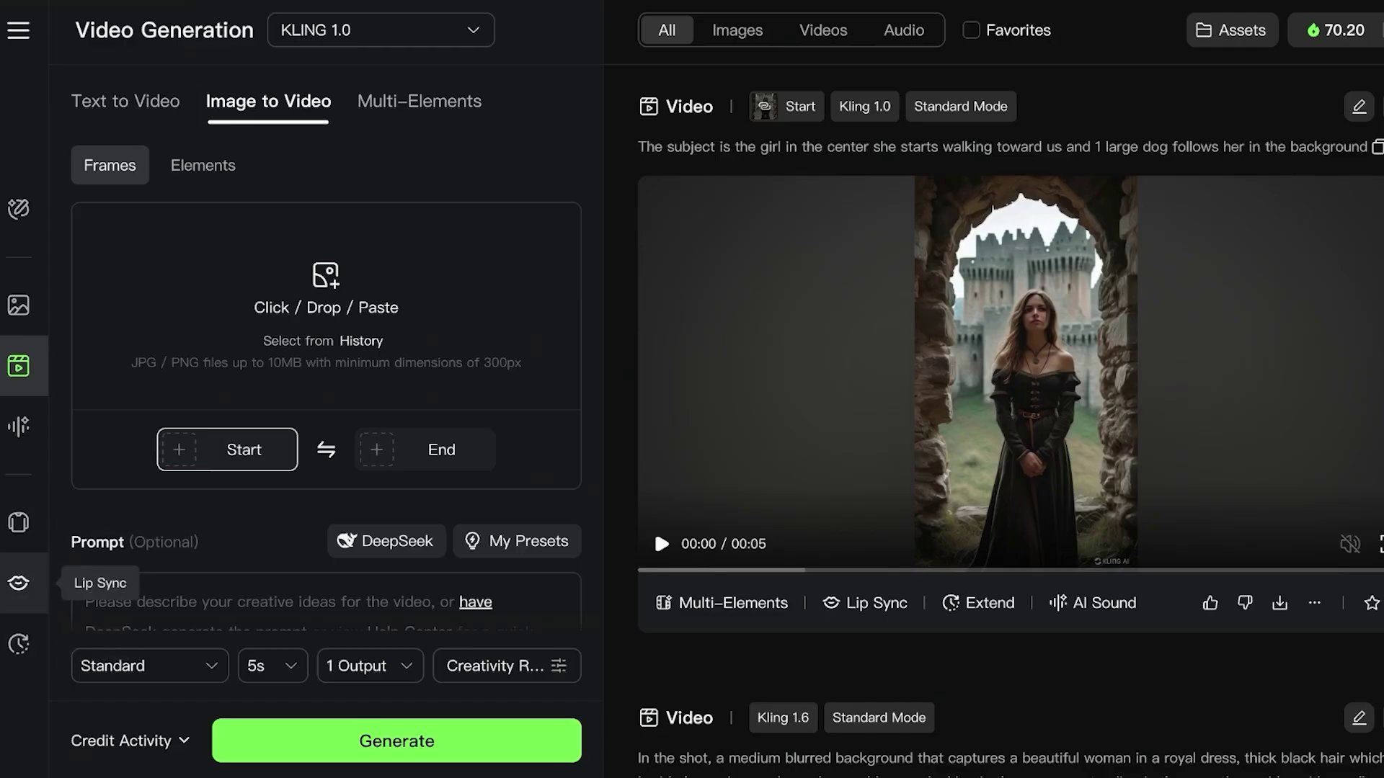
left_click(19, 582)
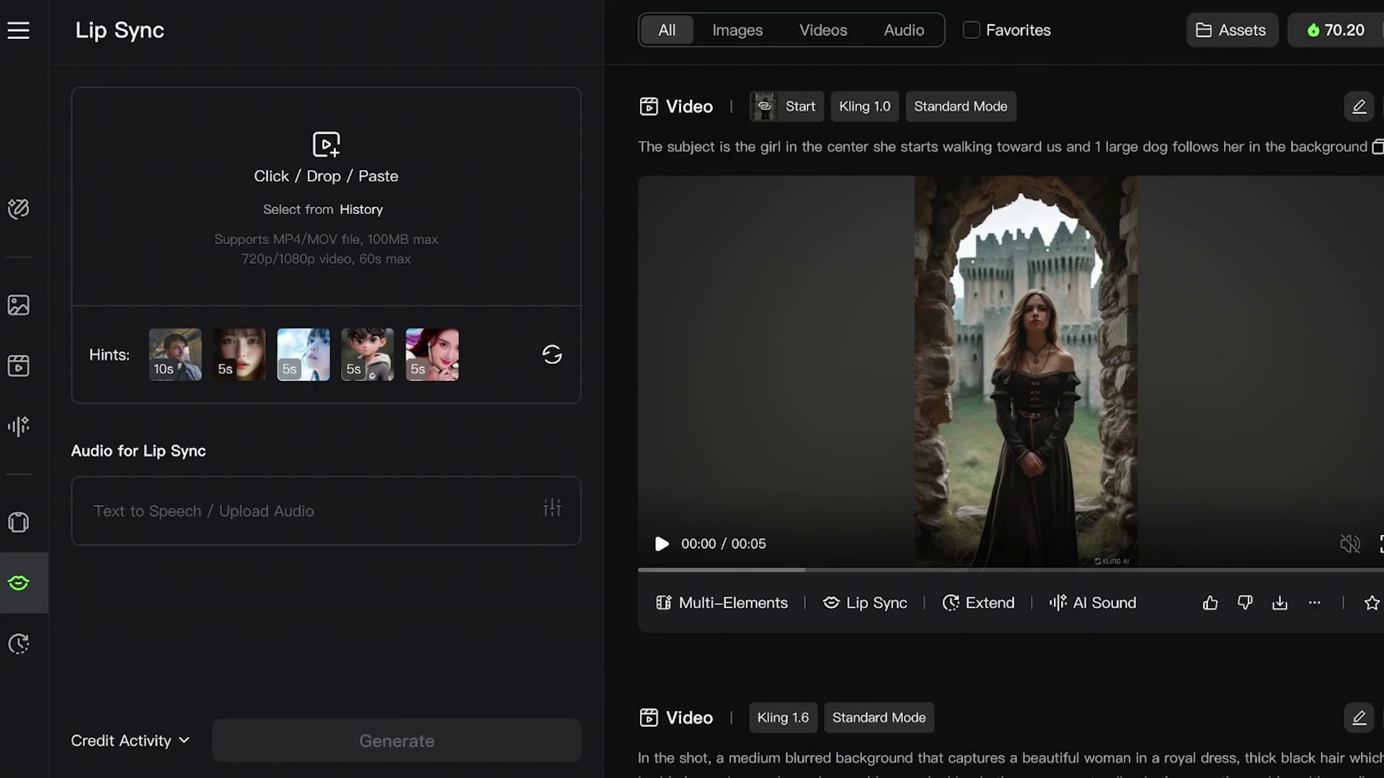
left_click(360, 209)
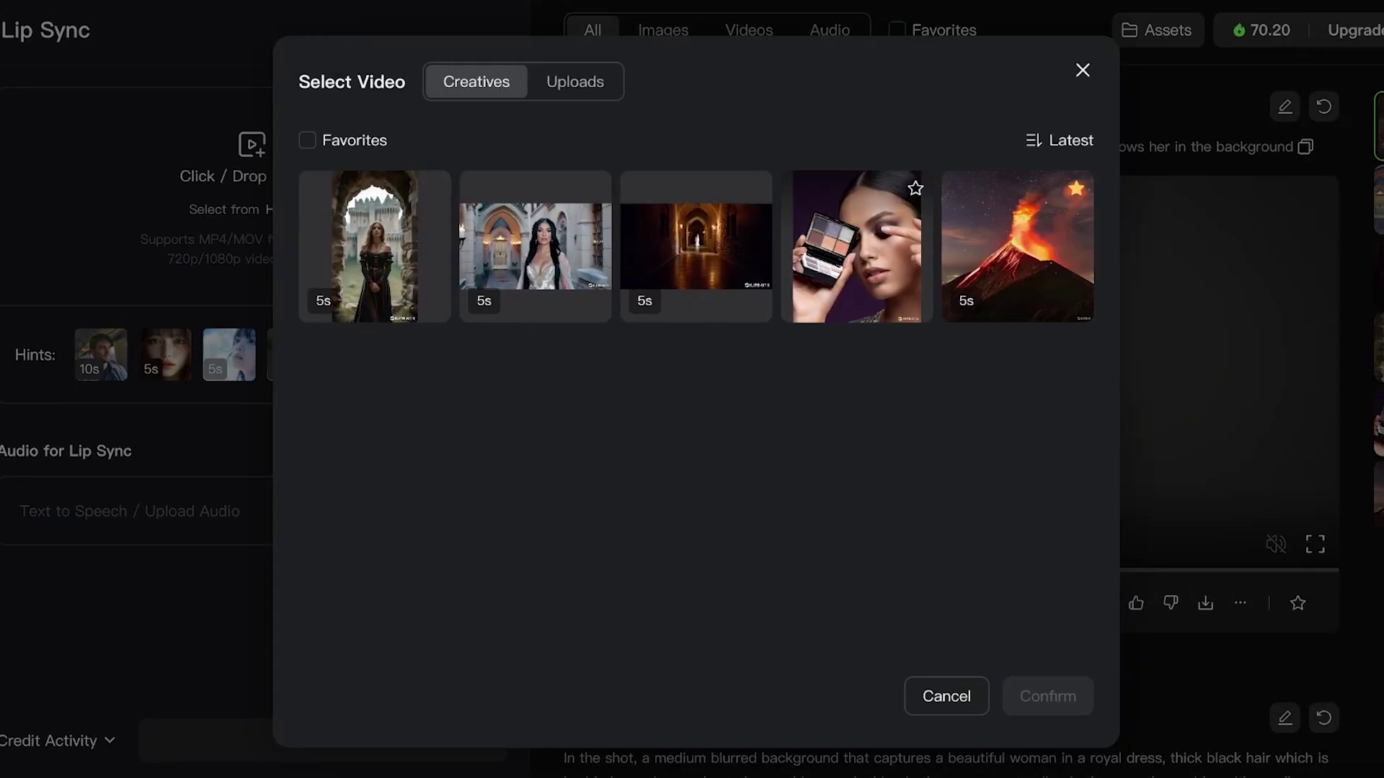
key("Escape")
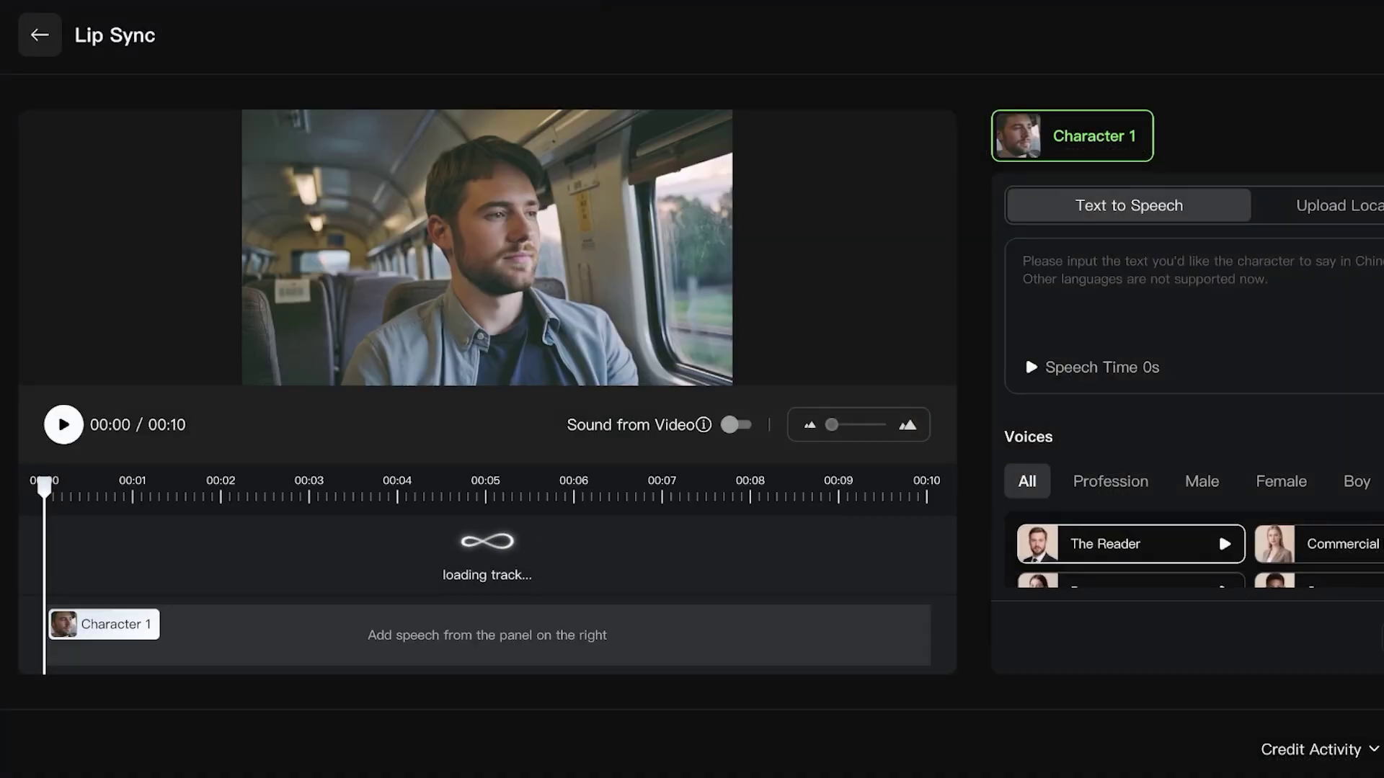
key("space")
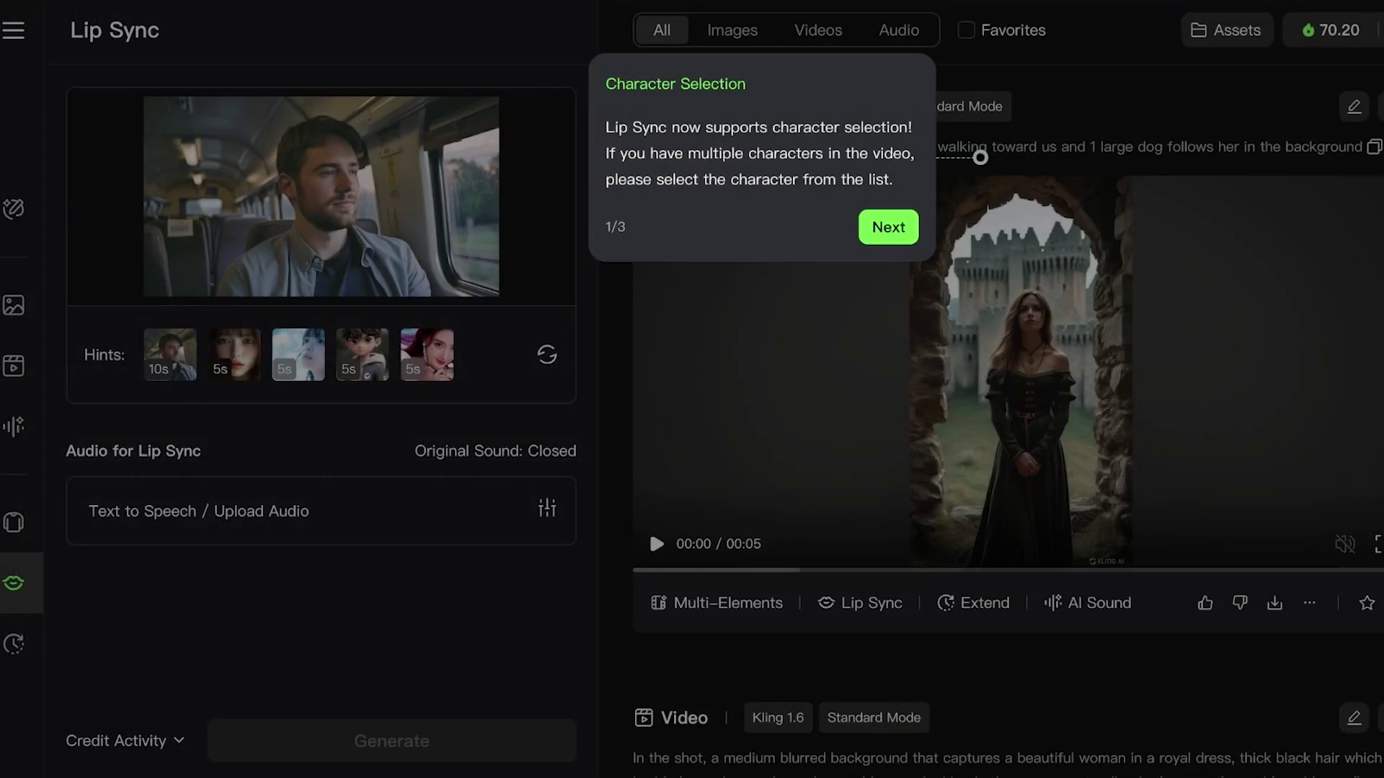
left_click(981, 157)
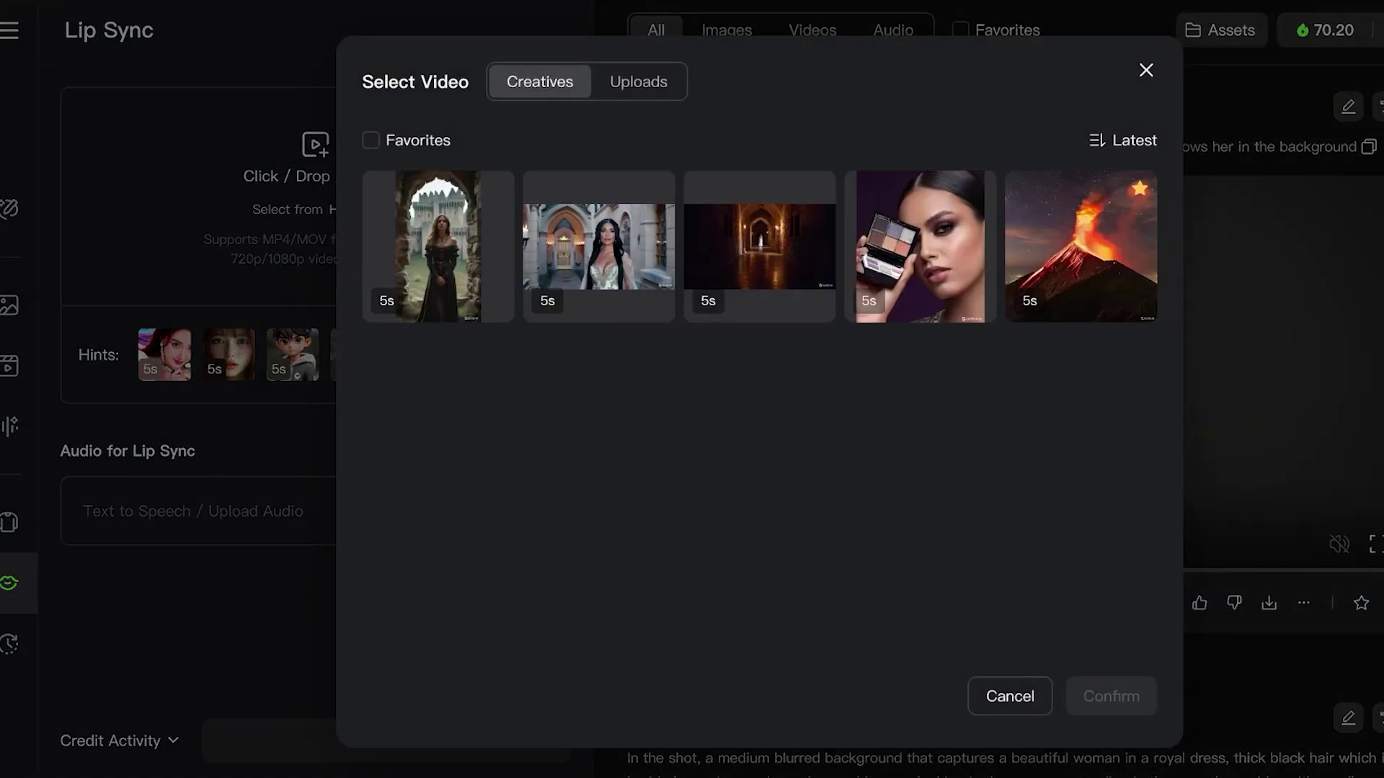
Load the Creatives video of the black-haired woman in the castle courtyard for lip sync and advance through the introductory tips
left_click(578, 81)
left_click(479, 82)
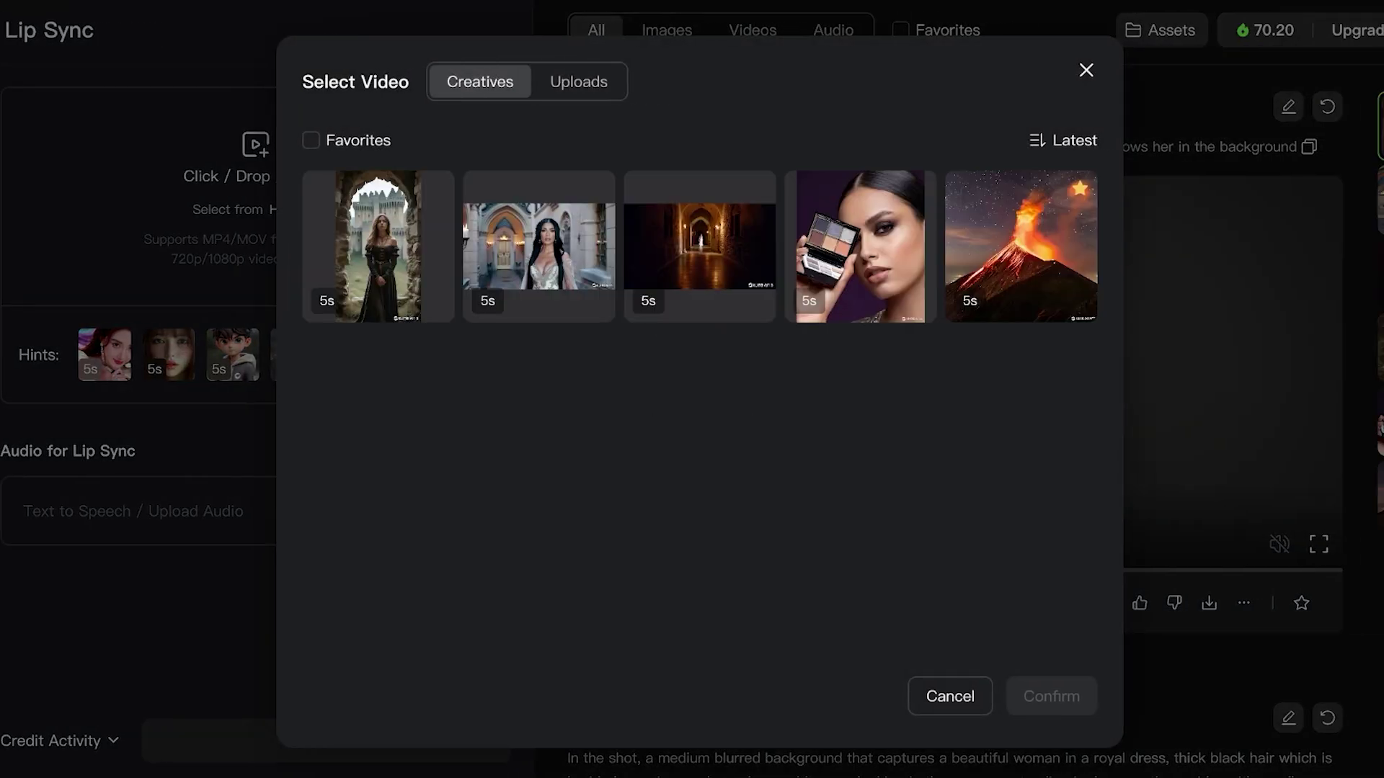
left_click(538, 246)
left_click(1052, 696)
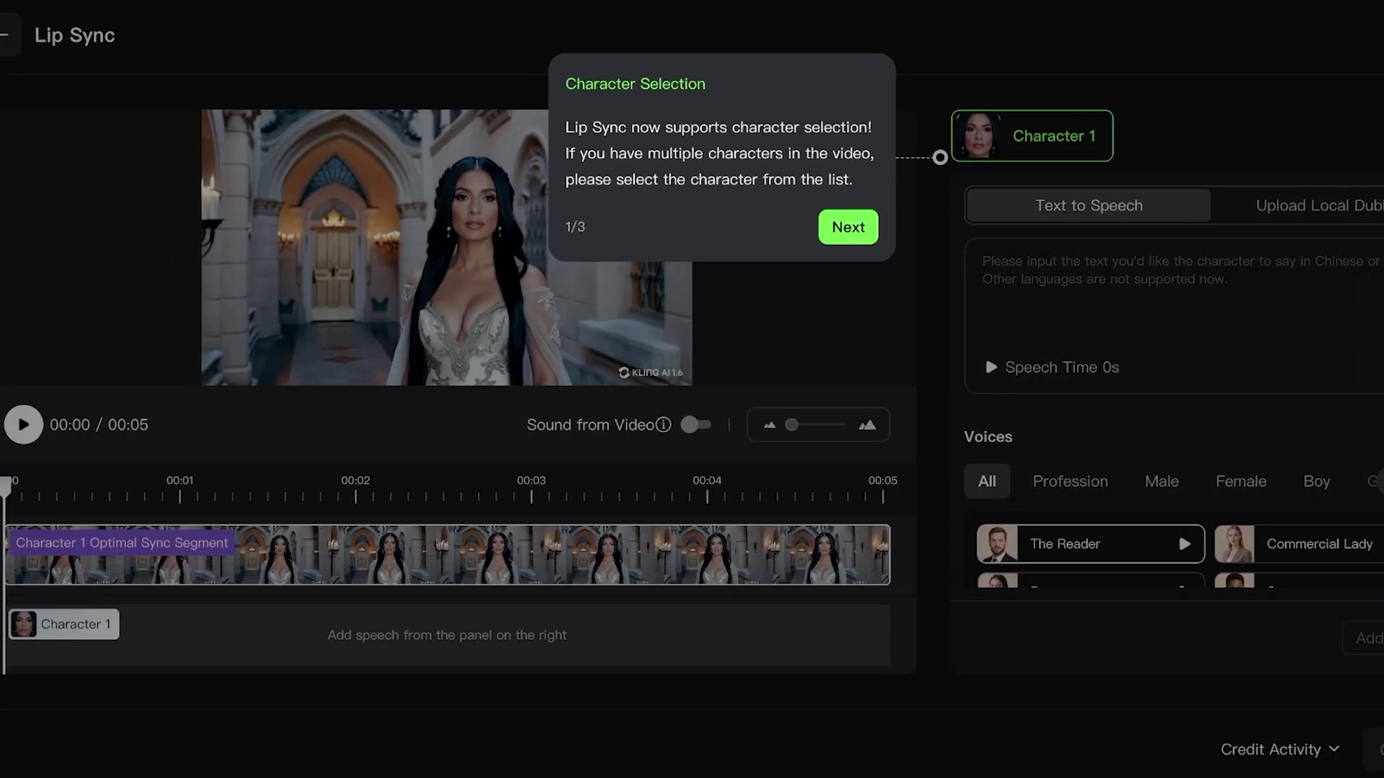
left_click(849, 227)
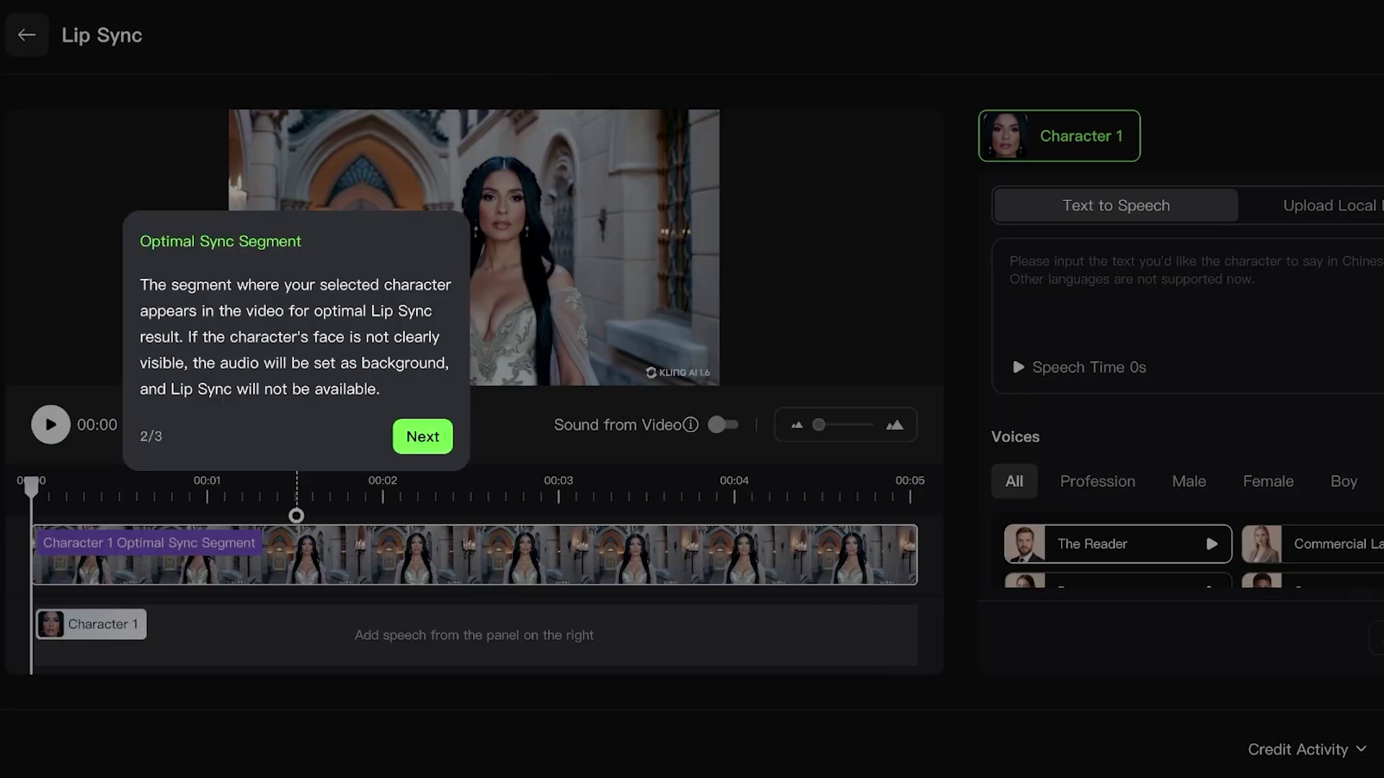
left_click(398, 435)
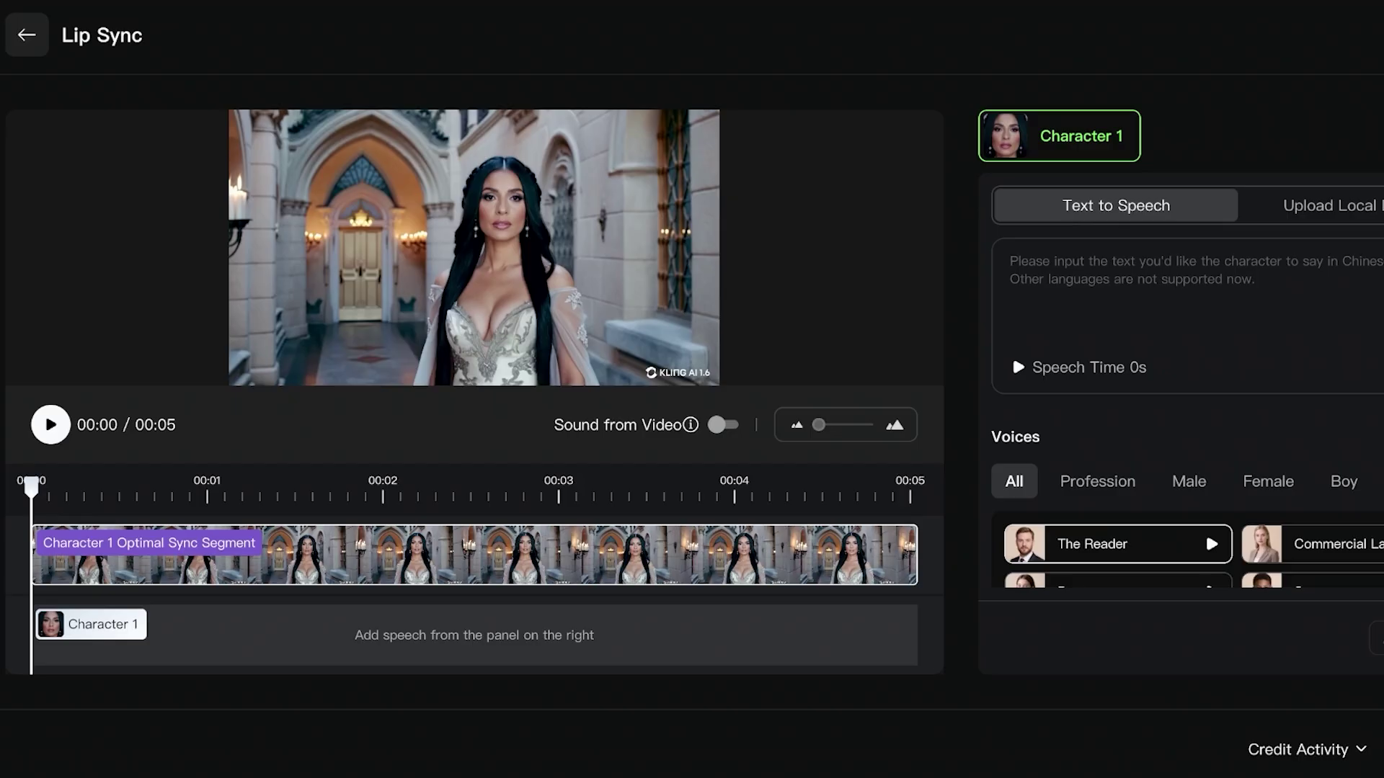
Preview the clip, pausing at about 00:04, and enter "I am the true Queen." as the text-to-speech line for Character 1
key("space")
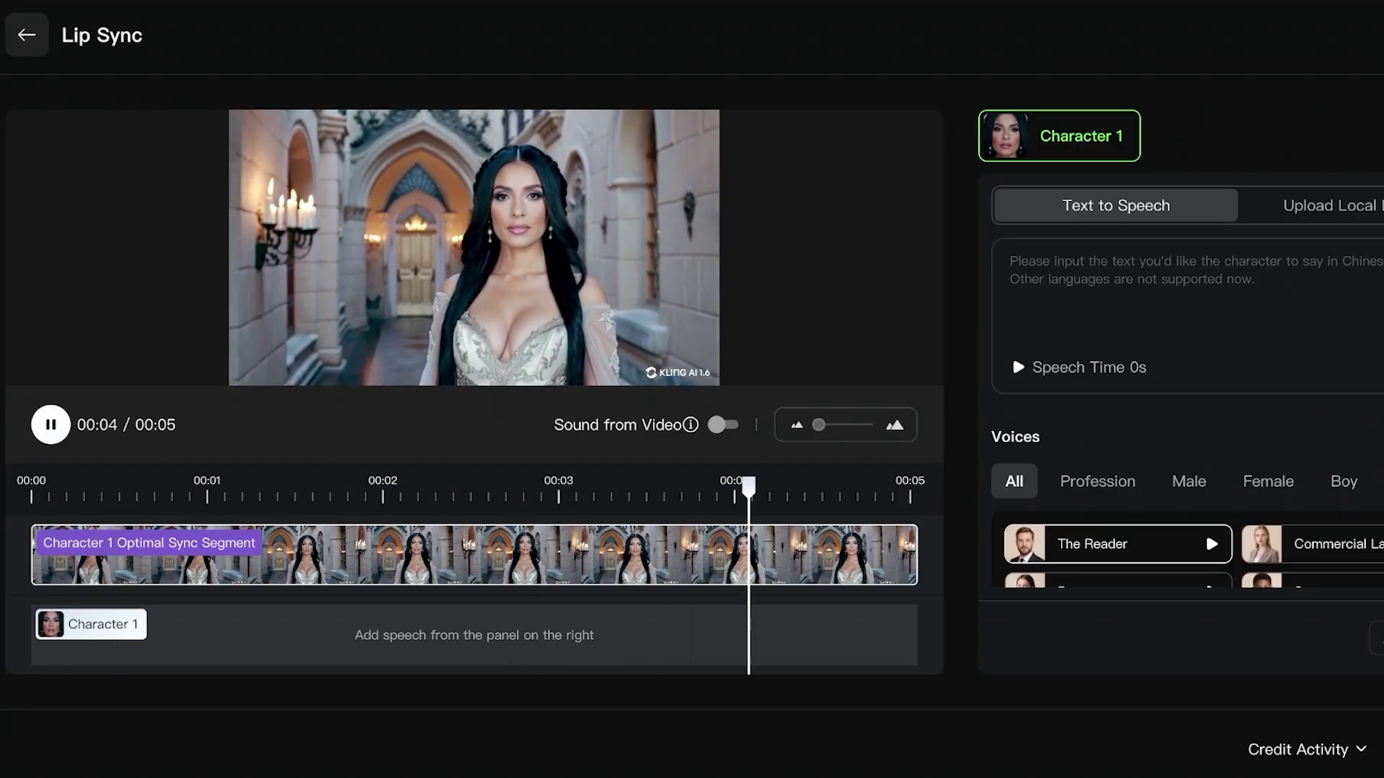
key("space")
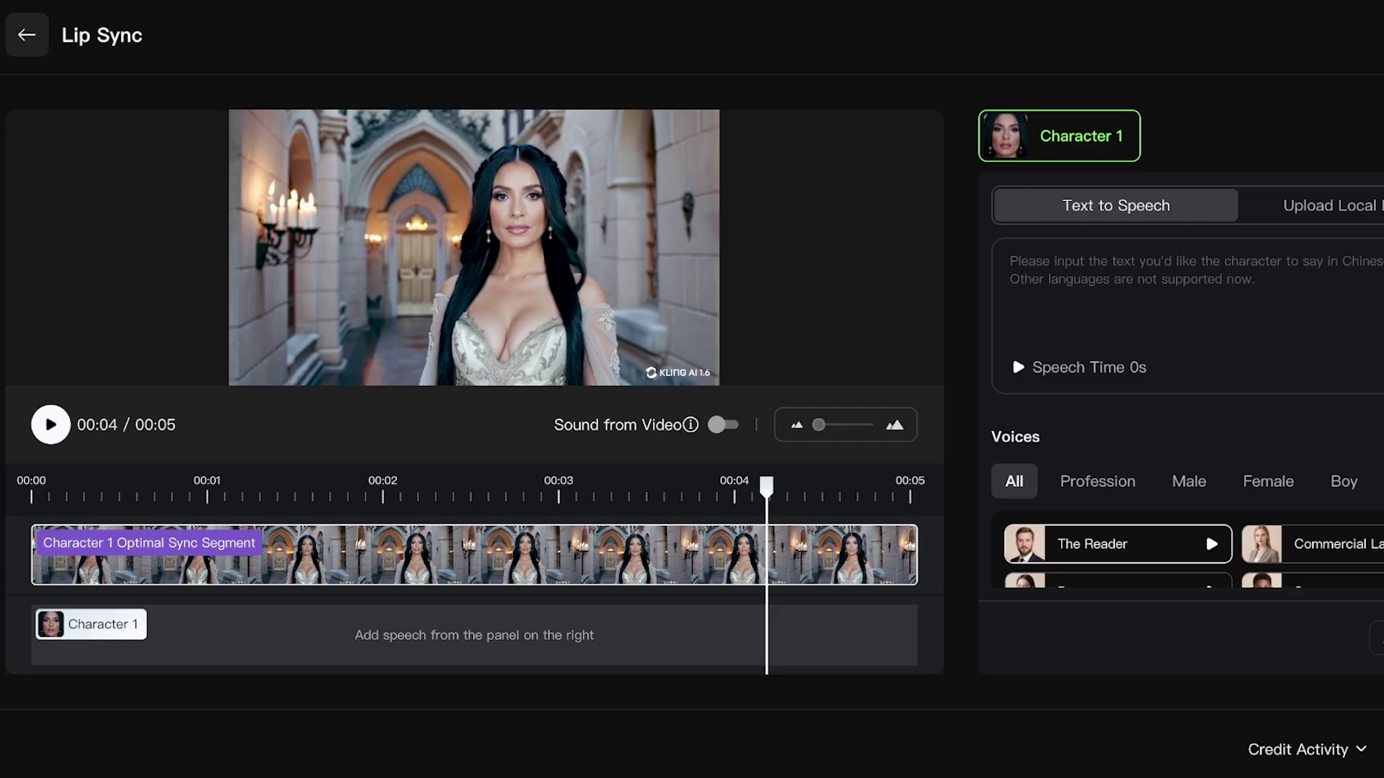
type("I am ")
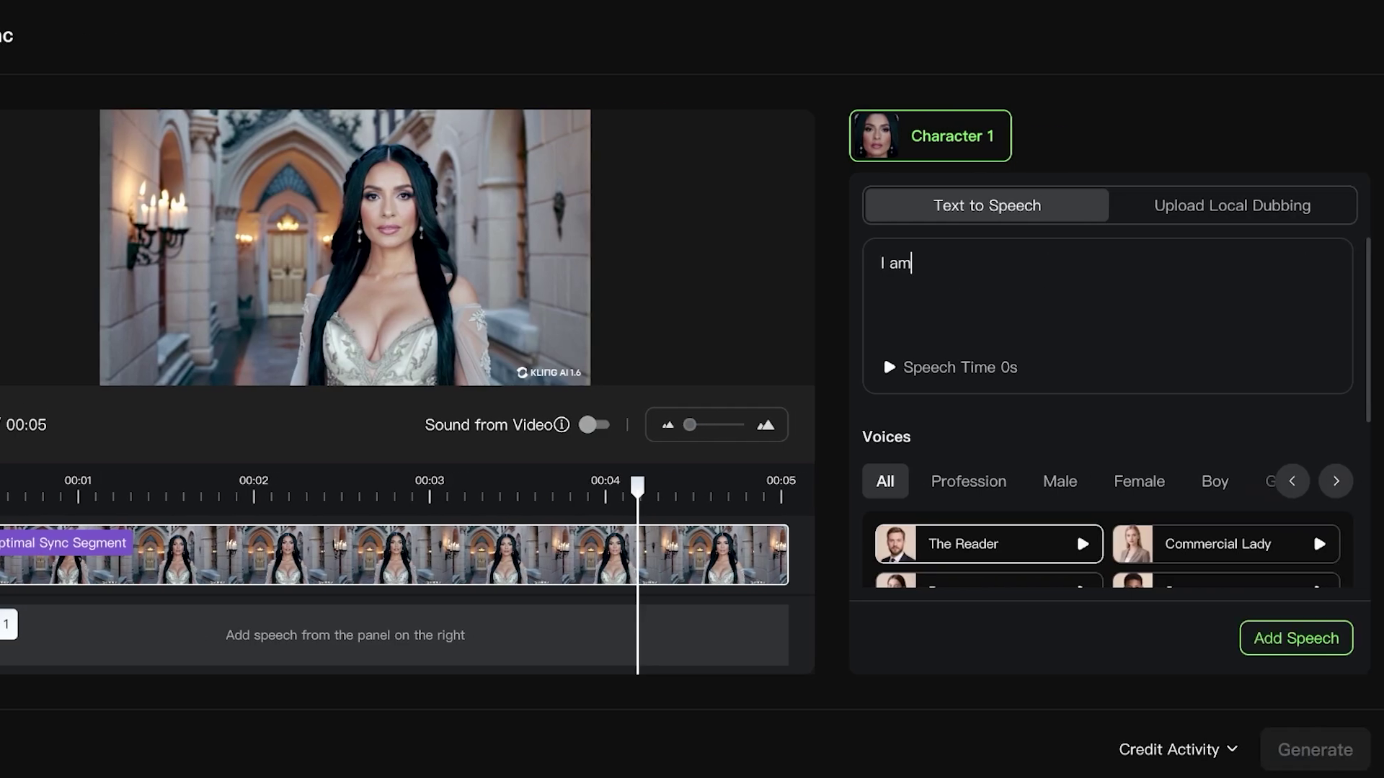
type("the true Queen.")
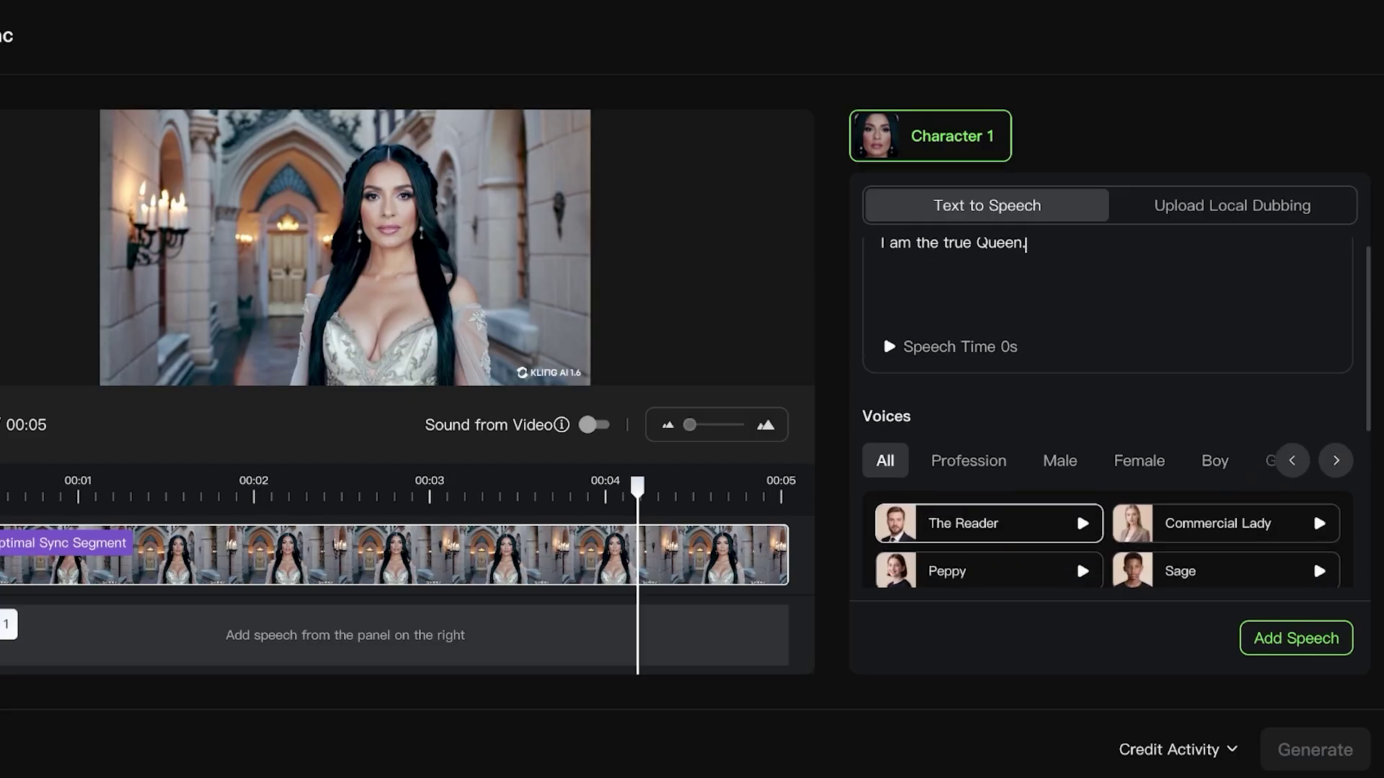
scroll(1075, 548, "down", 1)
scroll(1075, 547, "up", 1)
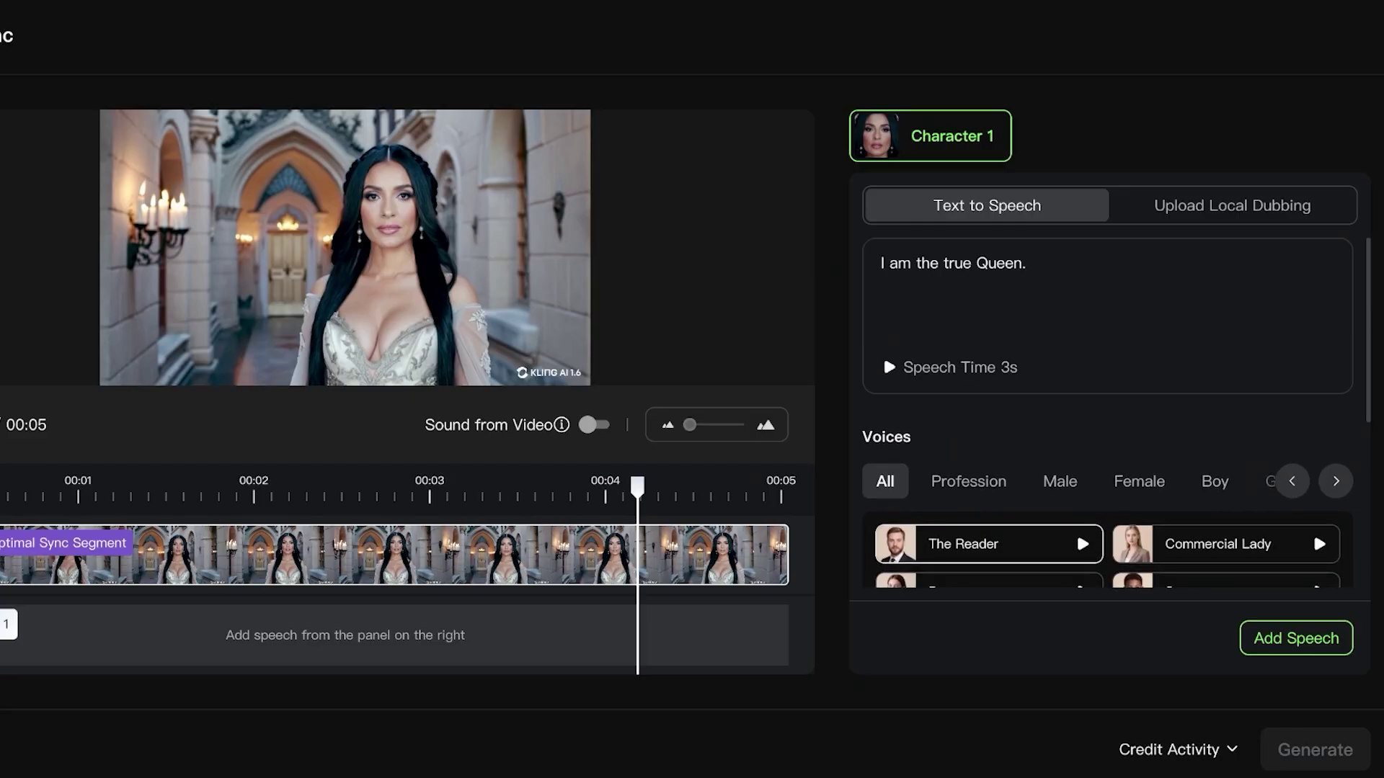
Check the voice and emotion options for the speech and filter the voices to Female
scroll(1075, 531, "down", 4)
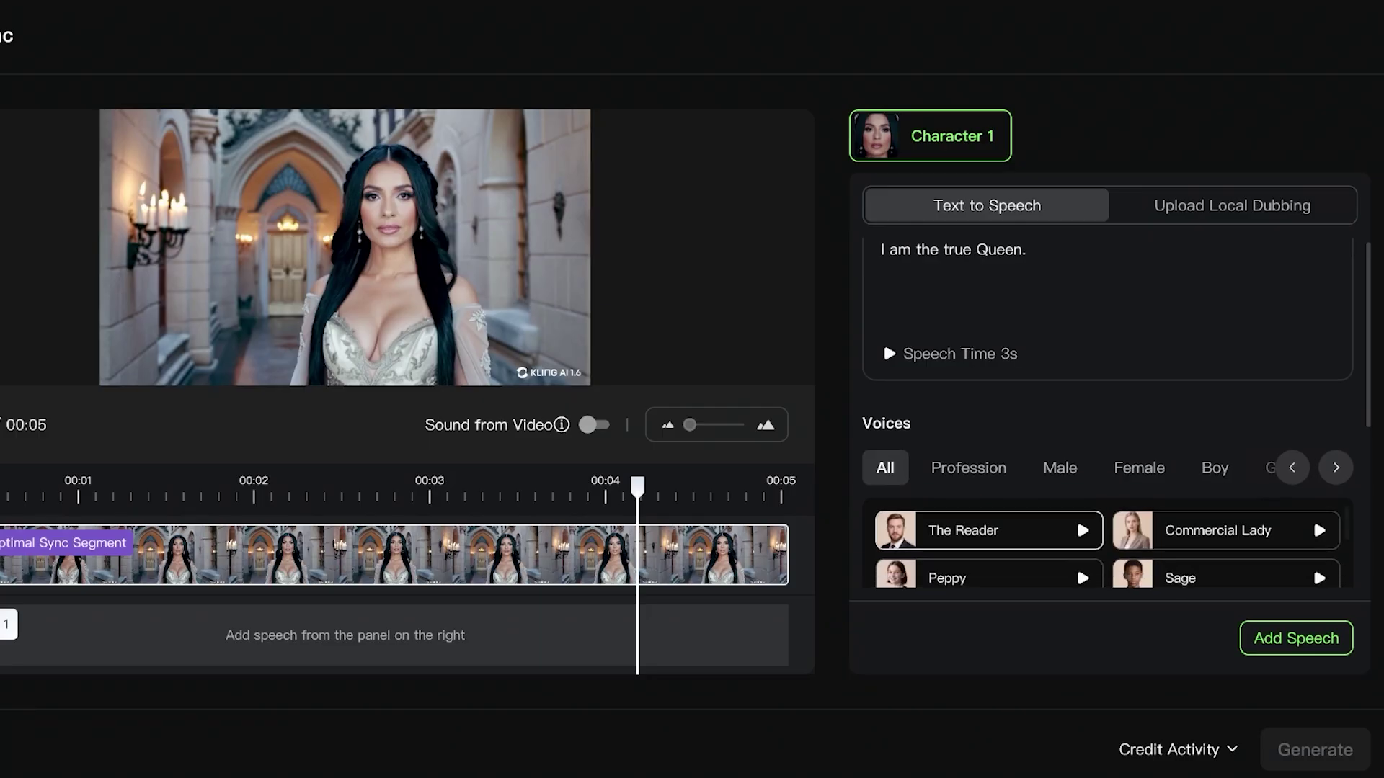
scroll(1075, 508, "down", 5)
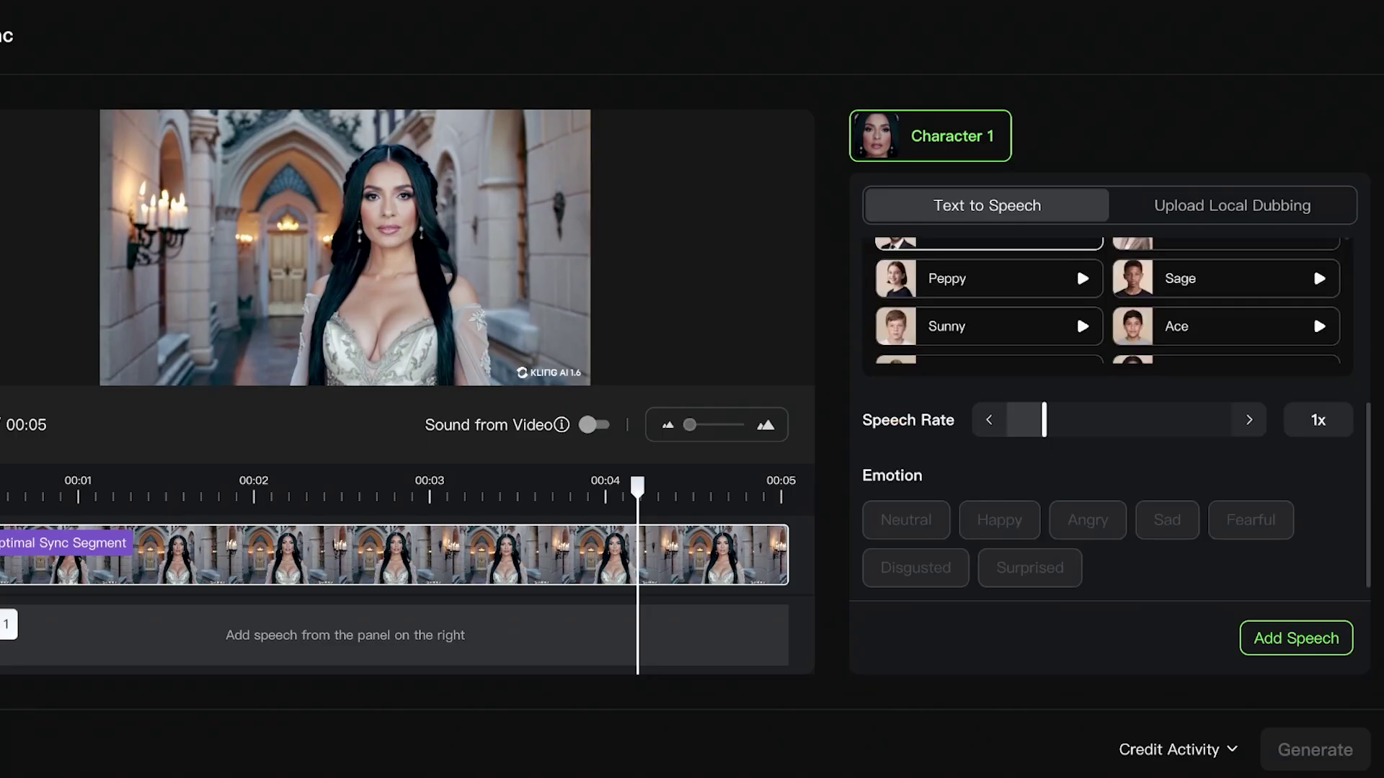
scroll(1075, 508, "up", 6)
left_click(1138, 393)
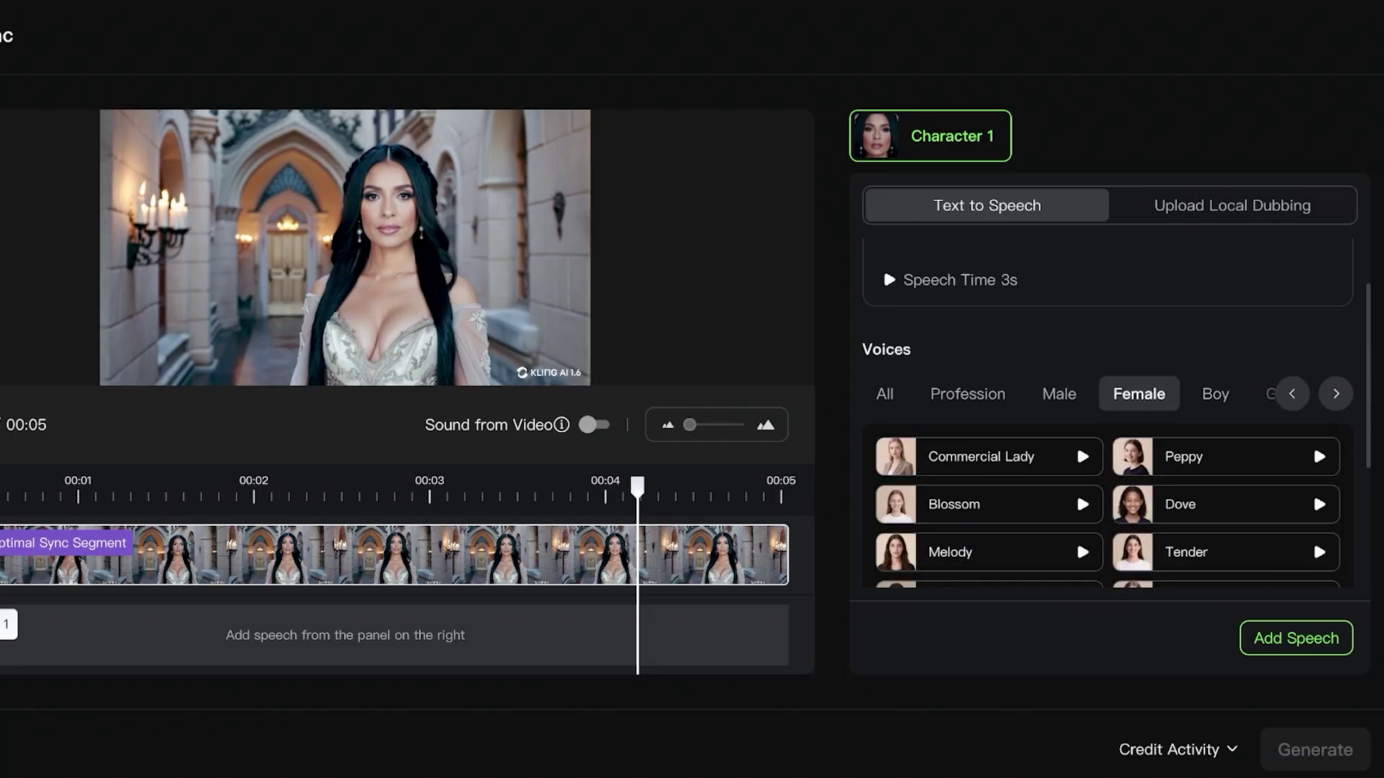
Browse the voice categories, audition the female voices Blossom and Melody, and select Helen as the character's voice
scroll(1313, 539, "down", 1)
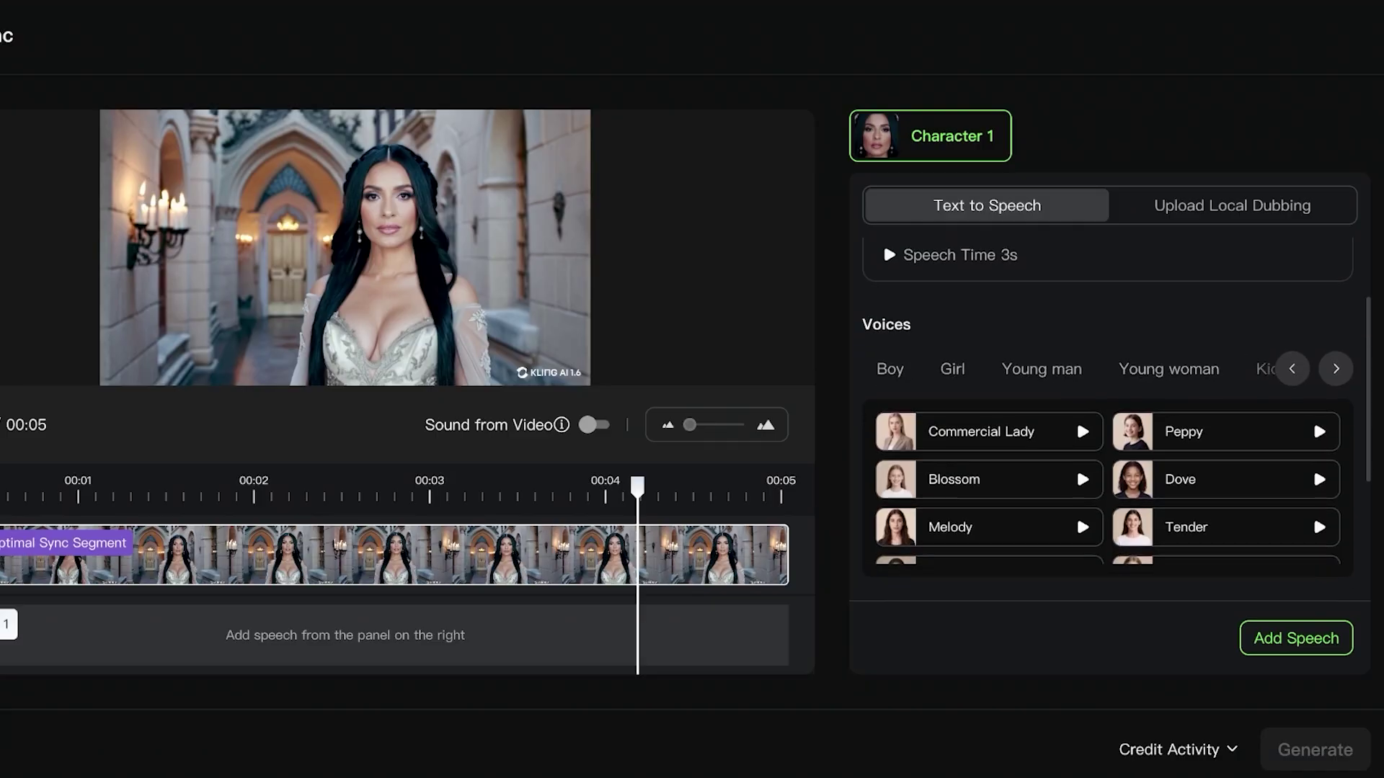
left_click(1335, 369)
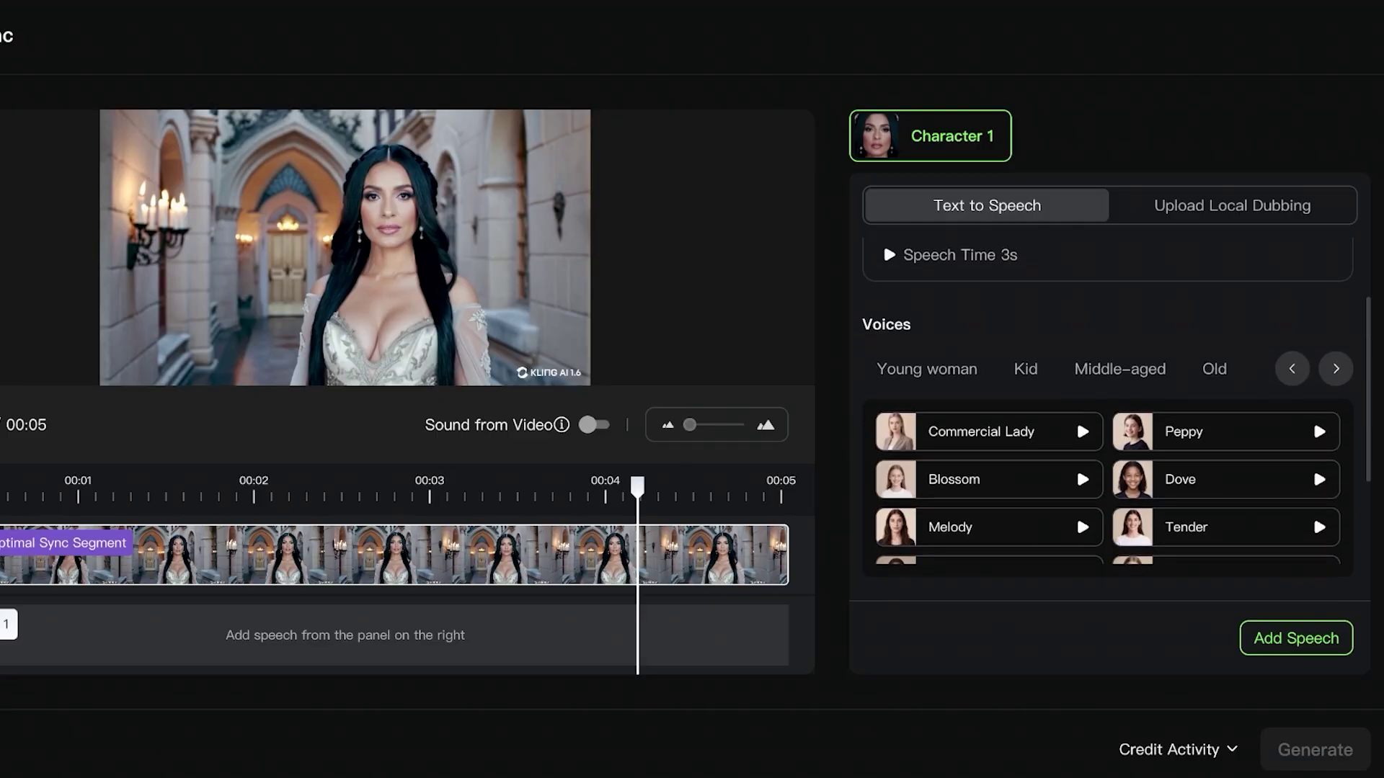
left_click(1292, 369)
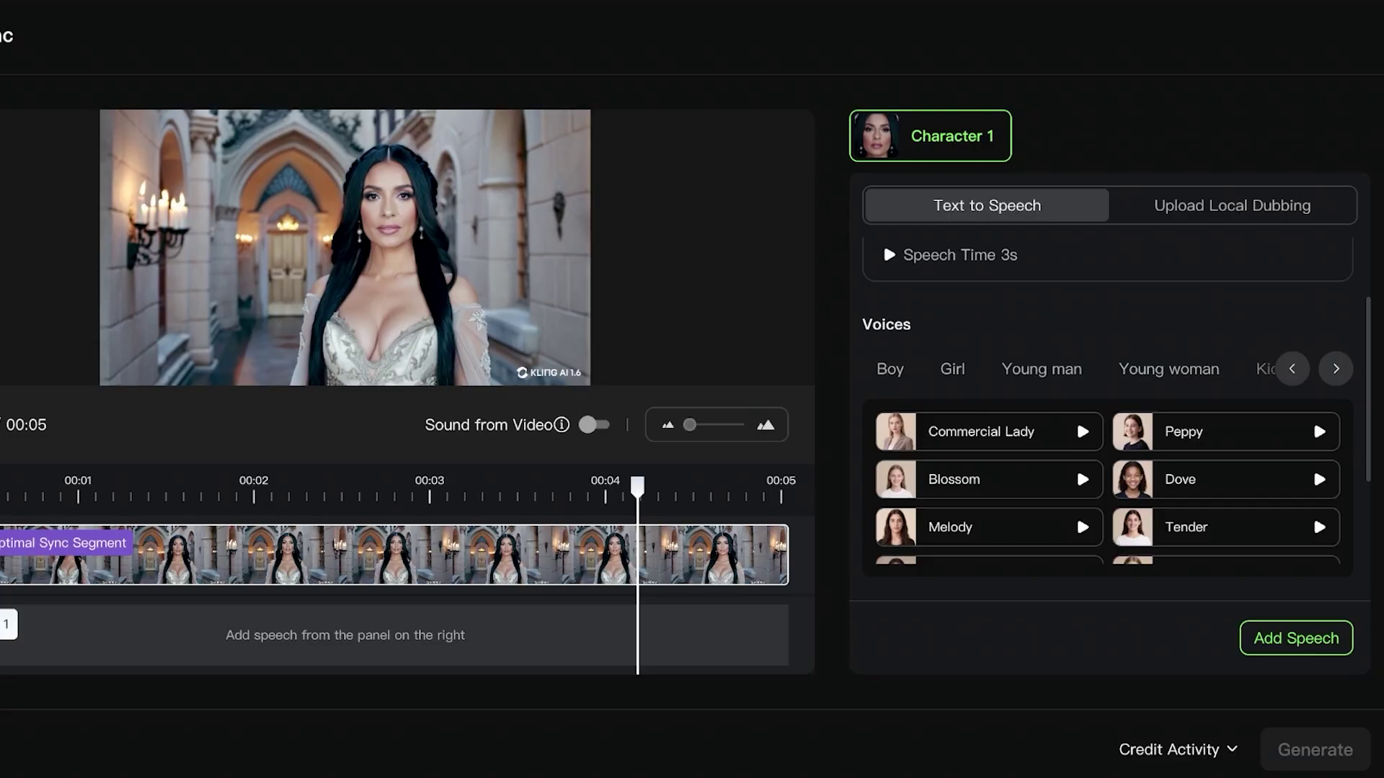
scroll(1314, 466, "up", 1)
scroll(1314, 534, "up", 1)
scroll(1107, 505, "down", 1)
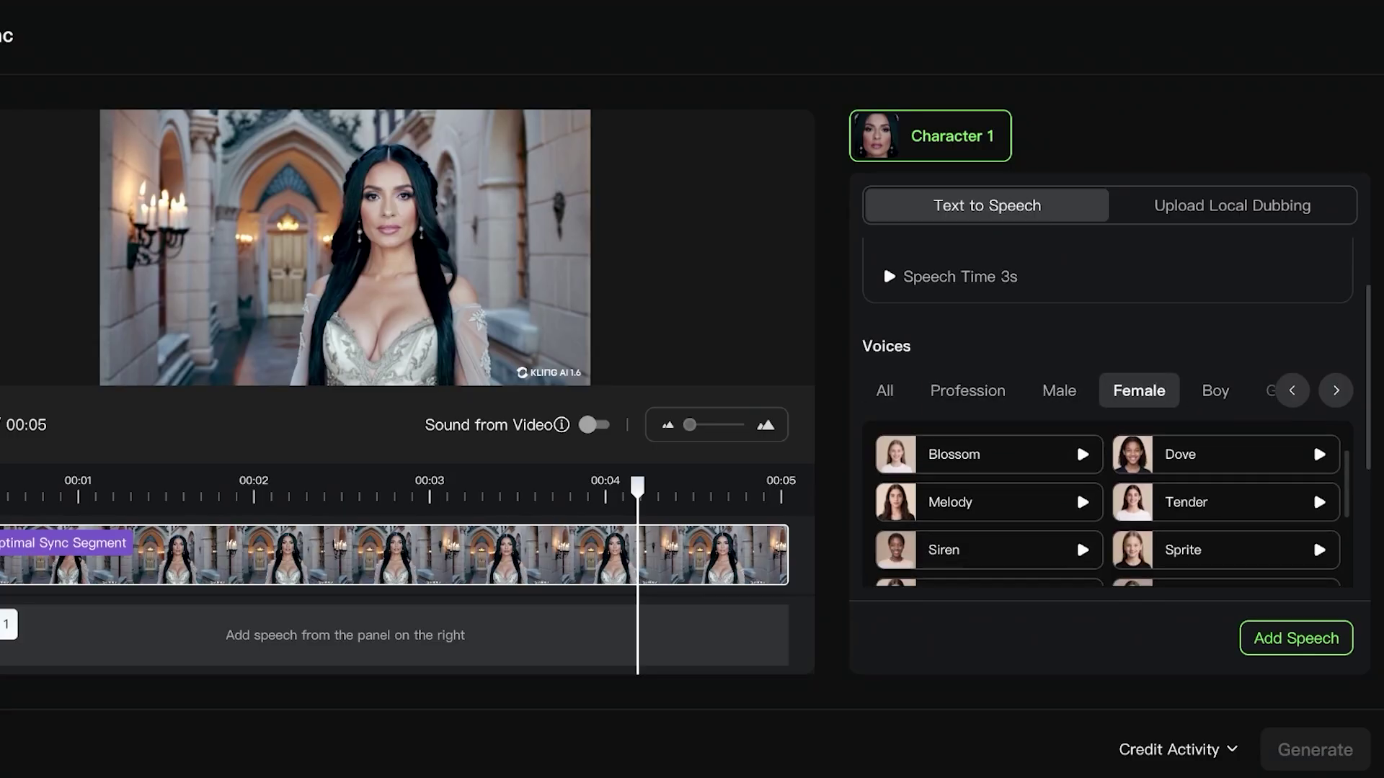
scroll(1107, 505, "up", 1)
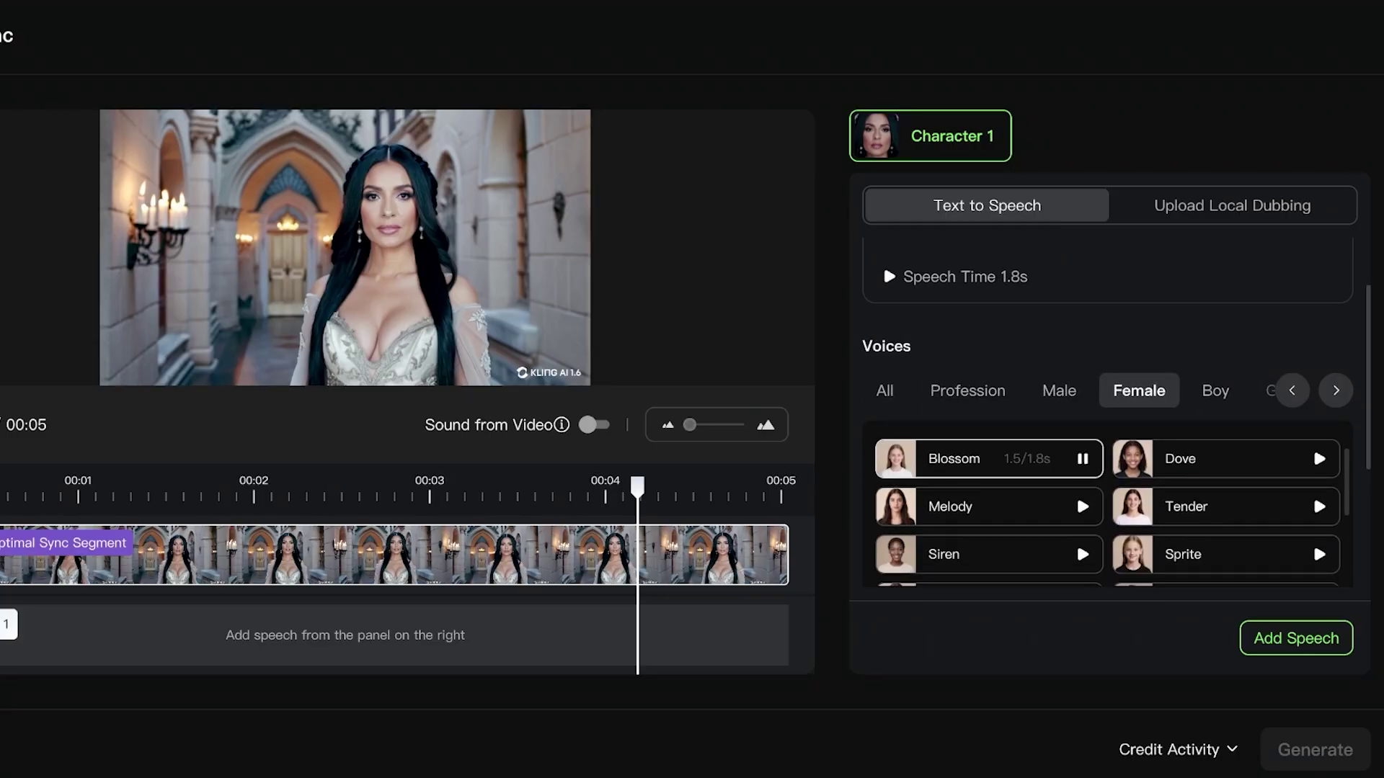
scroll(1313, 542, "down", 1)
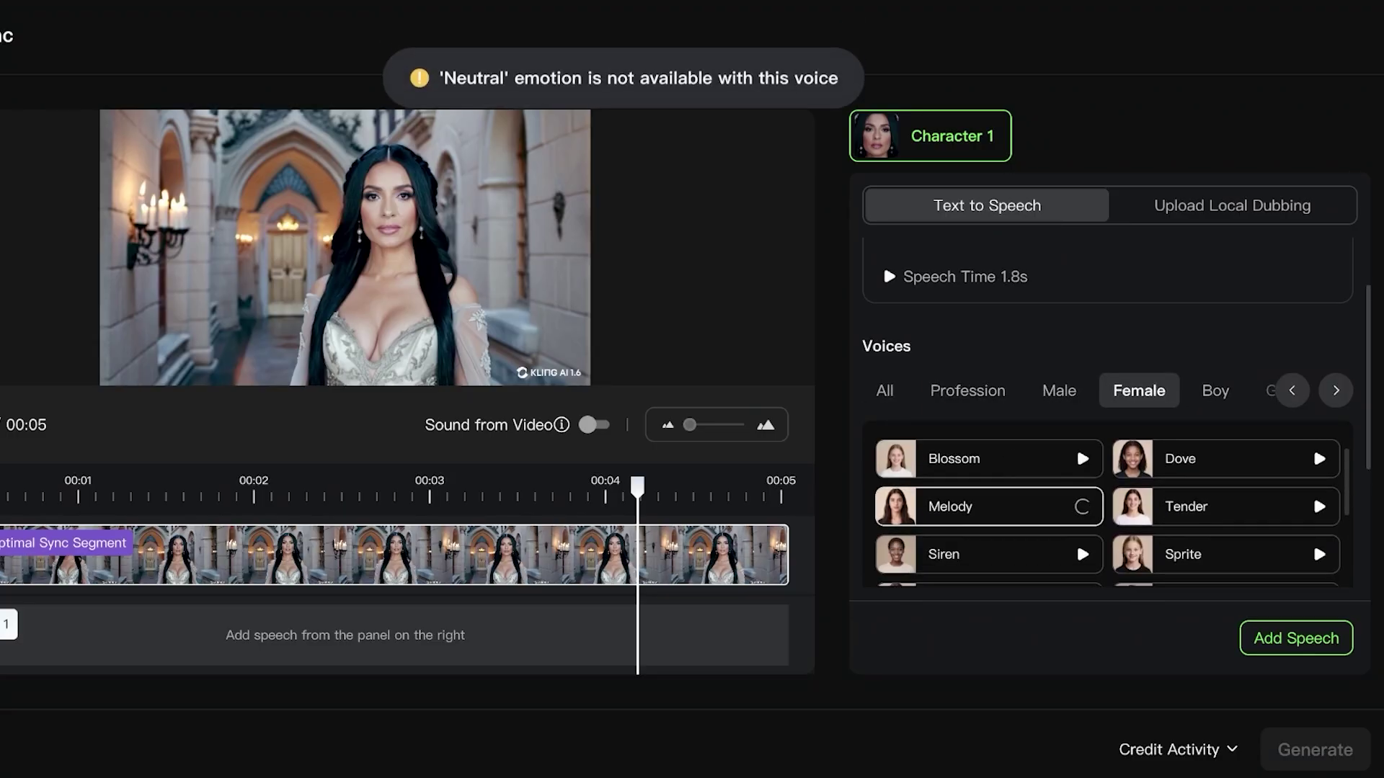
scroll(1107, 509, "down", 1)
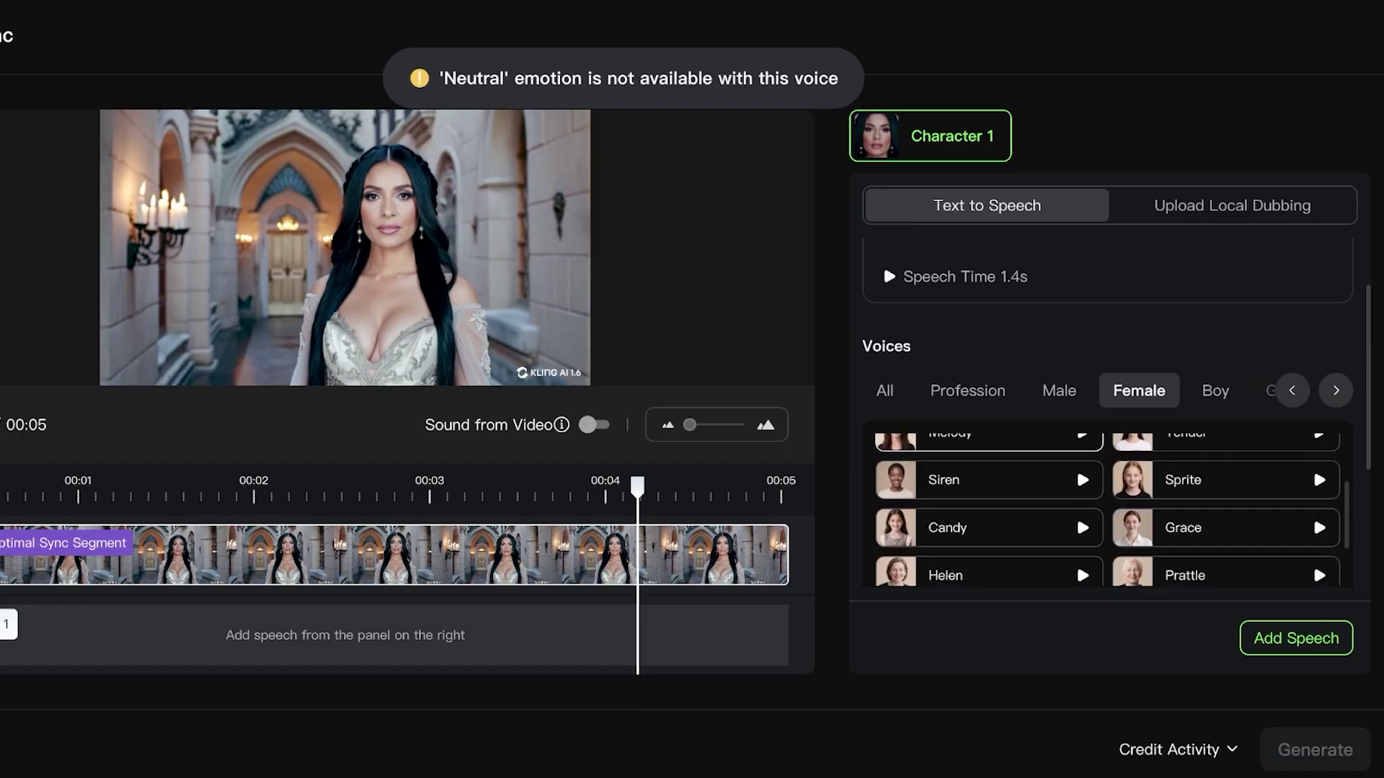
left_click(988, 567)
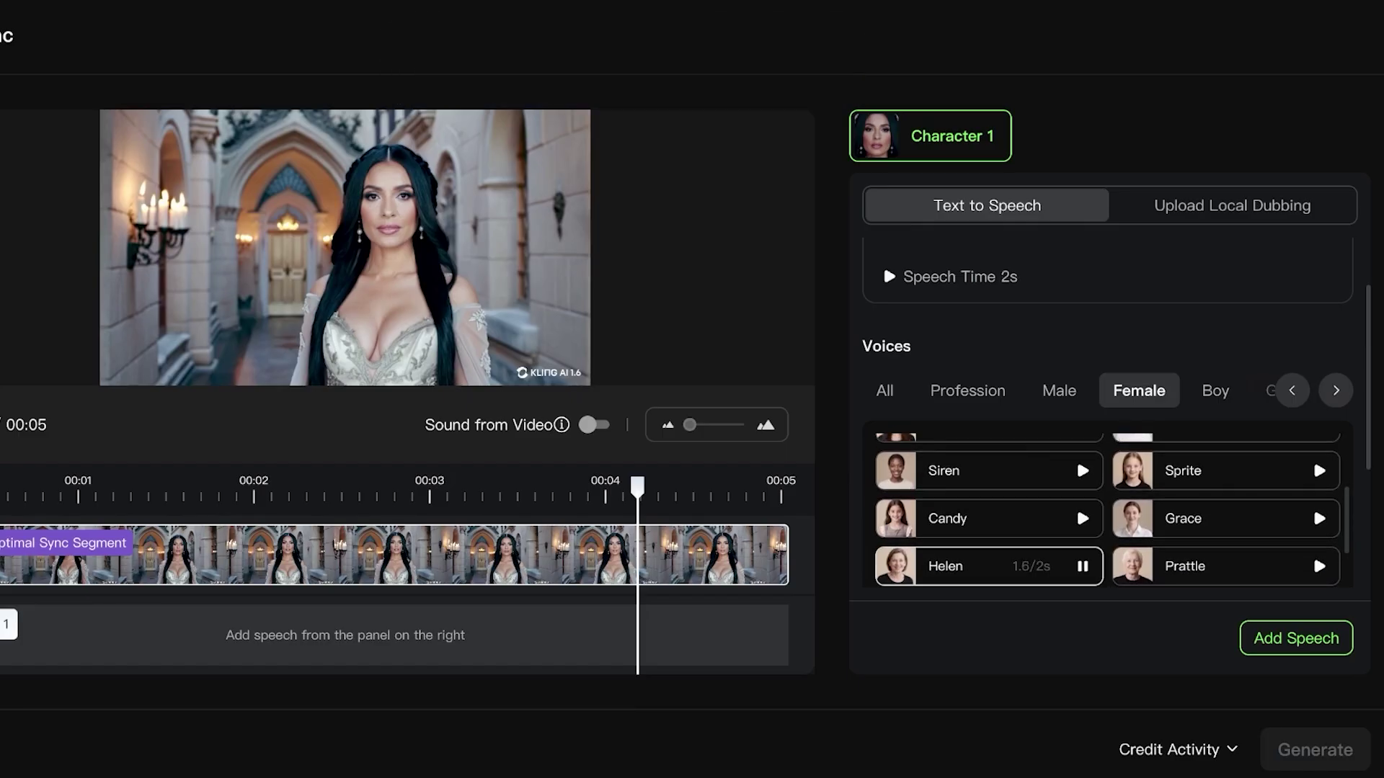
scroll(1075, 457, "down", 1)
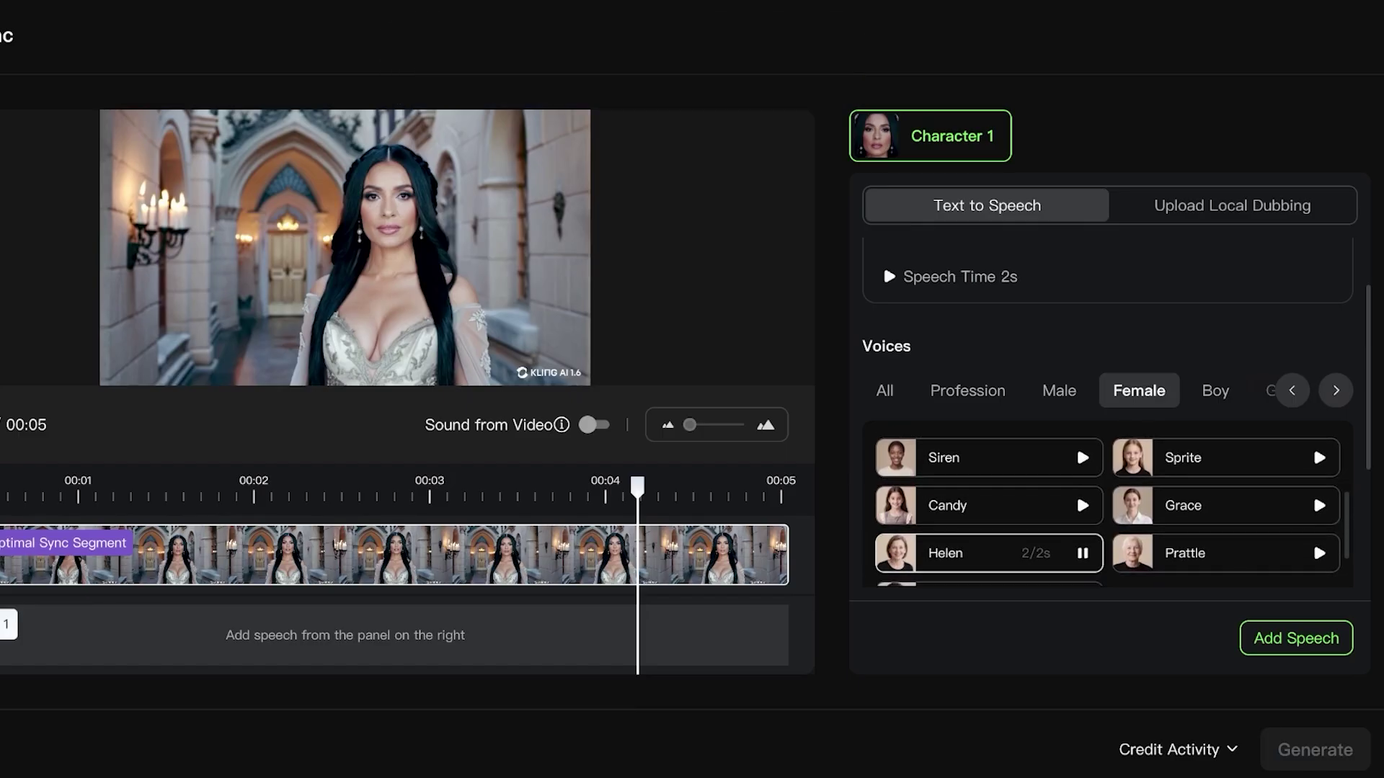
scroll(1076, 490, "down", 1)
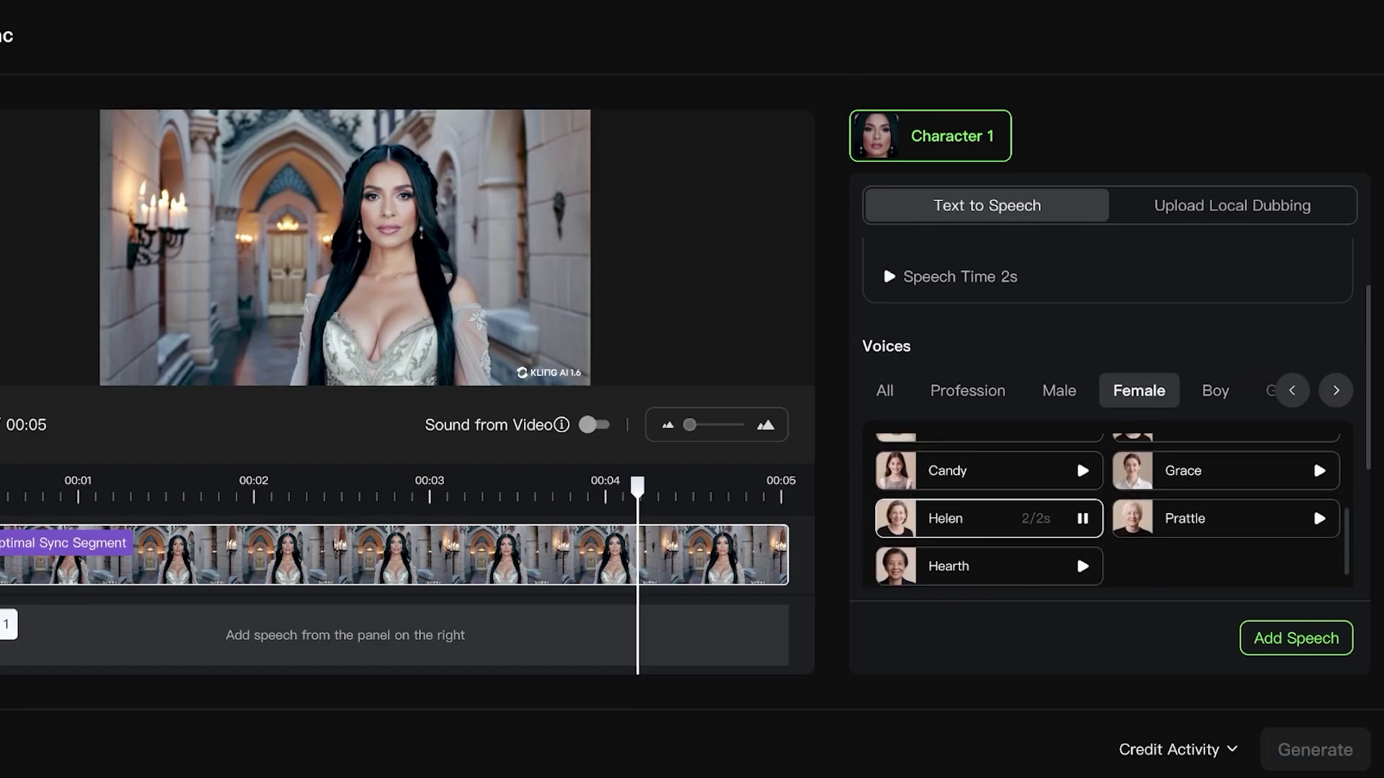
Try a speech rate of 0.9x with the selected voice and return the rate to 1x
scroll(1075, 552, "down", 2)
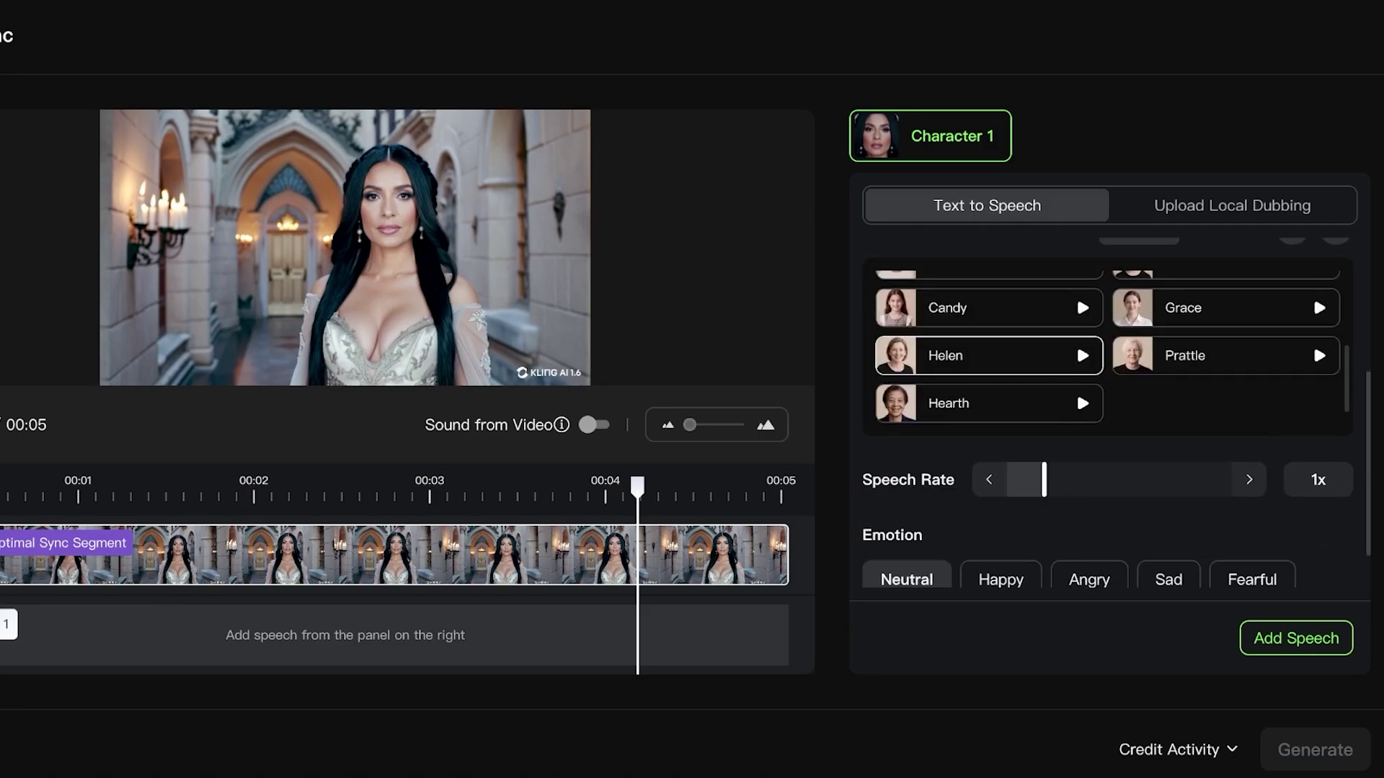
left_click(989, 479)
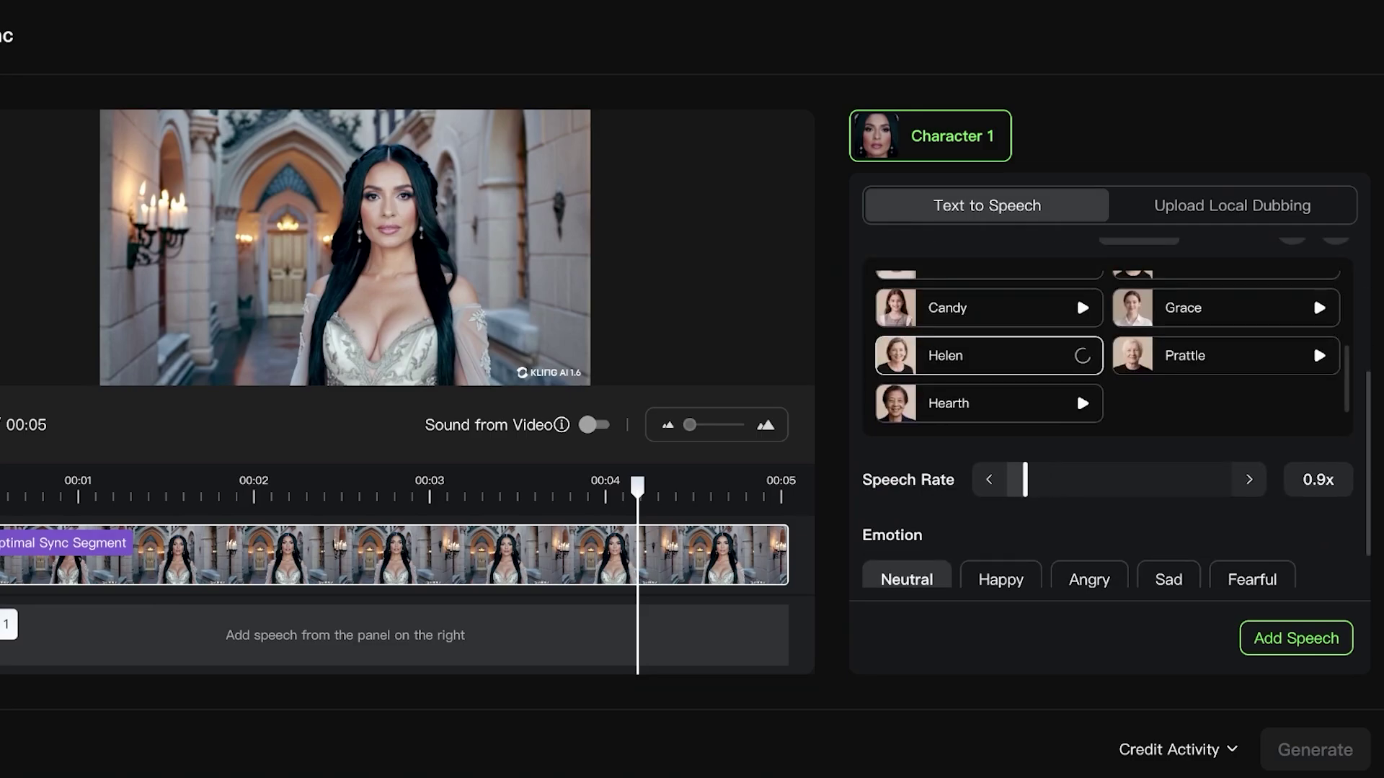
scroll(1313, 335, "down", 1)
scroll(1109, 461, "up", 1)
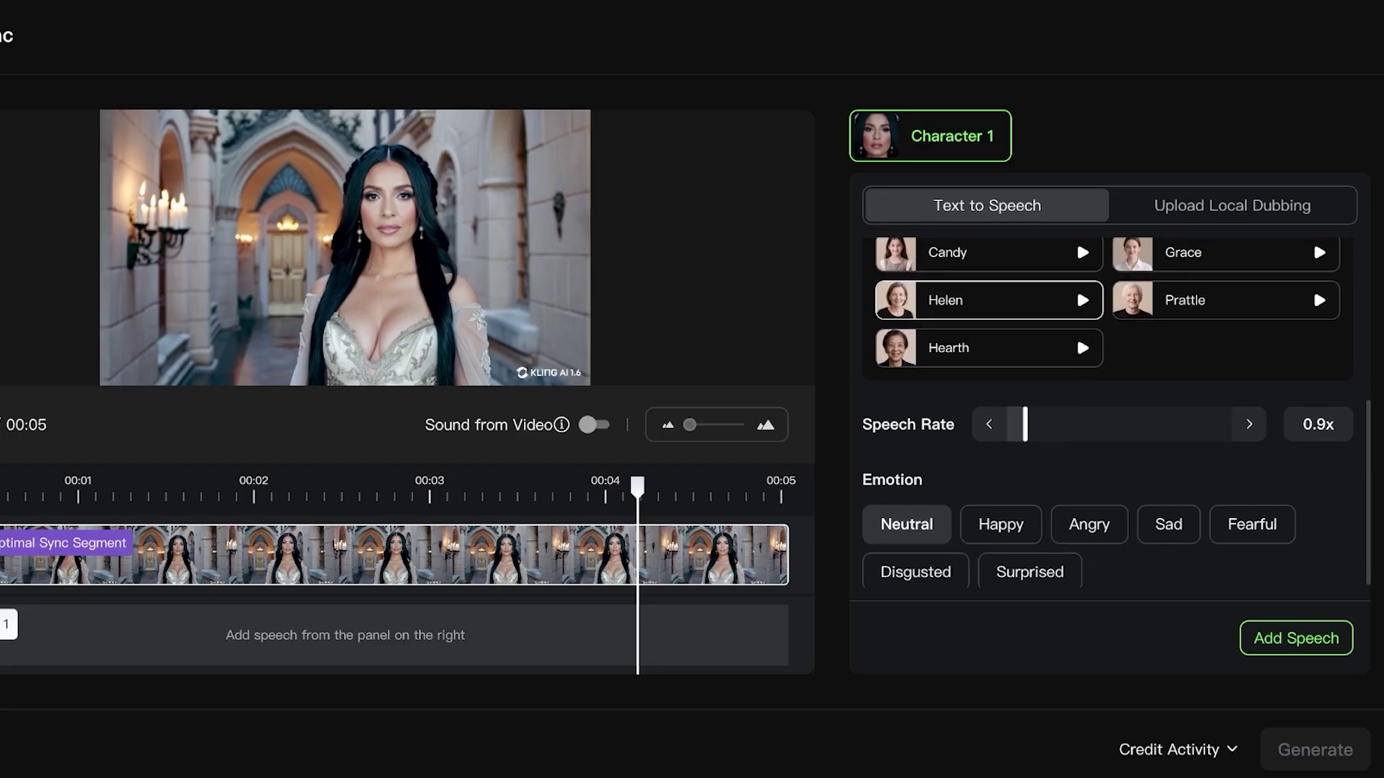
left_click_drag(1025, 424, 1045, 424)
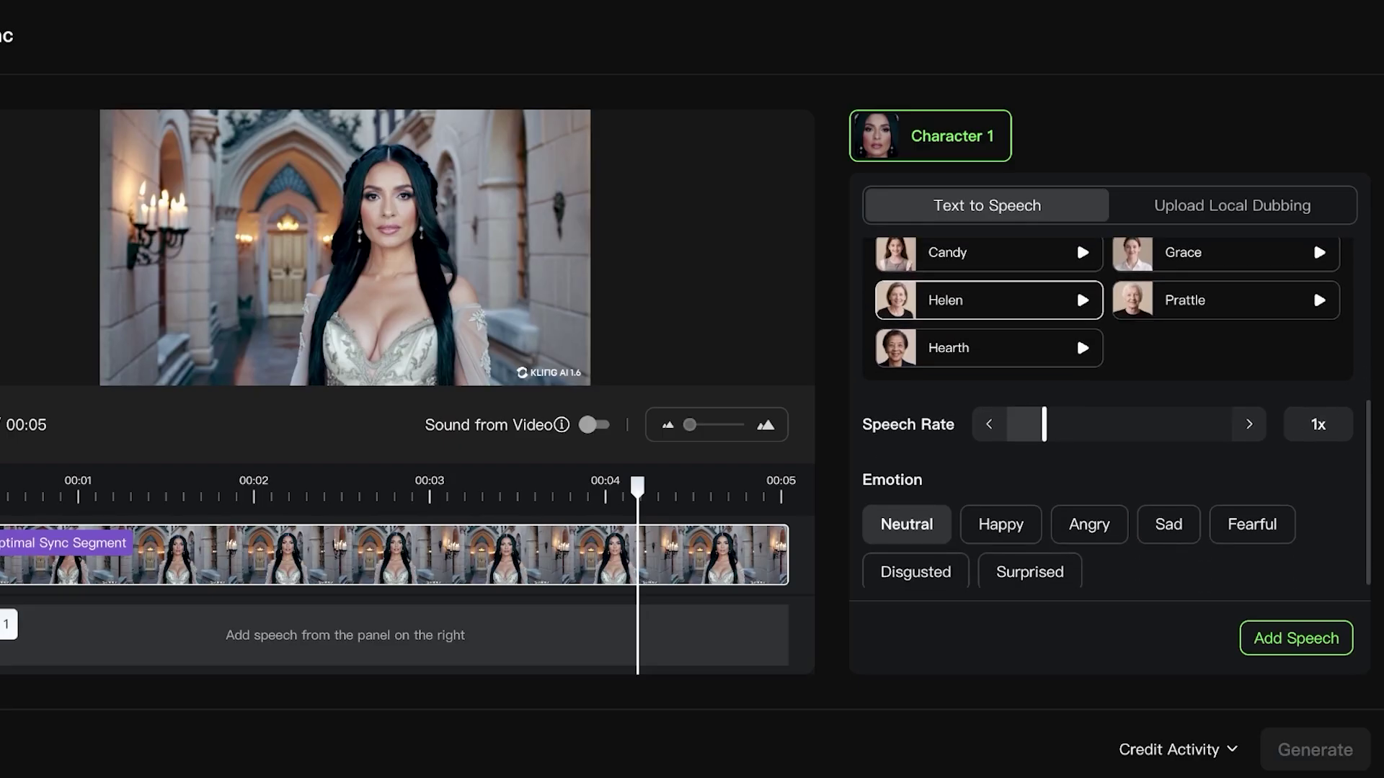
Set the speech emotion to Happy and add the speech to Character 1's track
scroll(1313, 236, "down", 1)
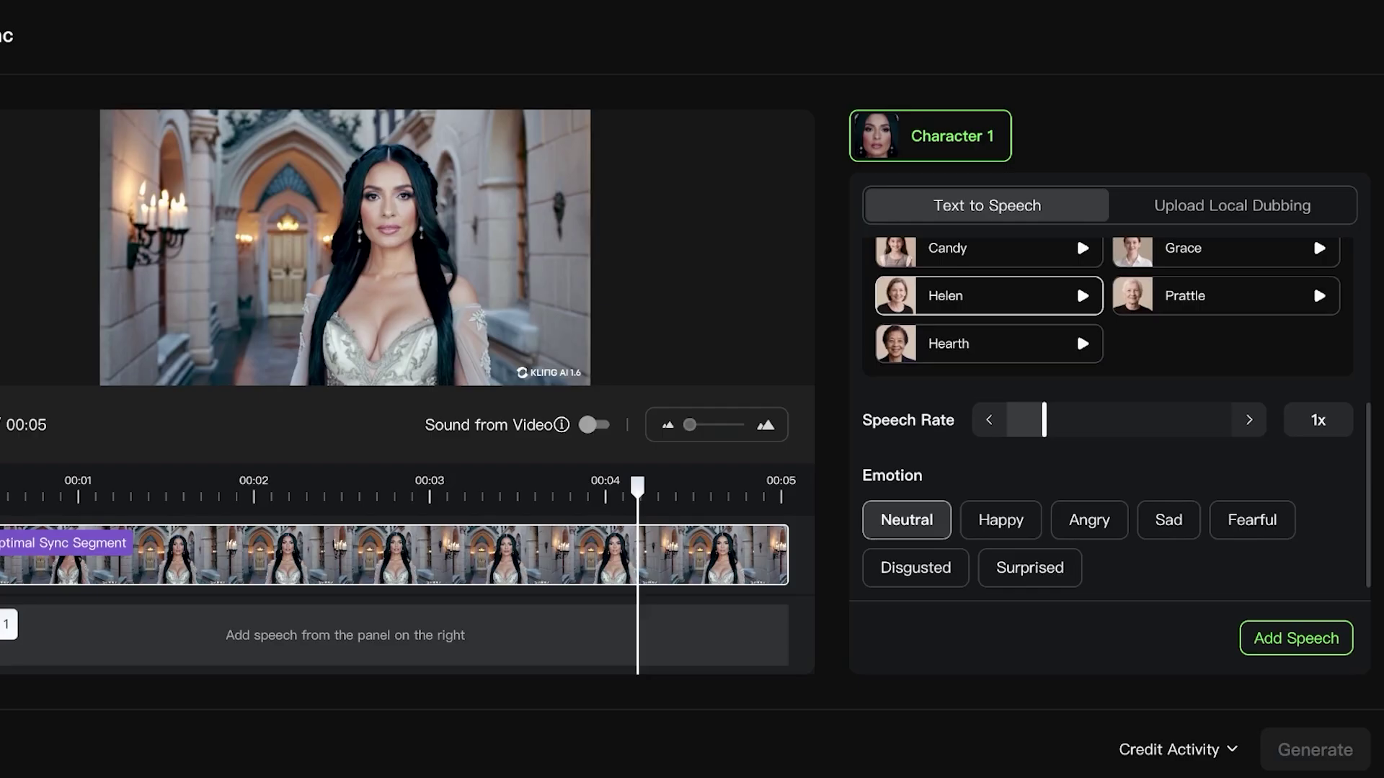
left_click(1001, 520)
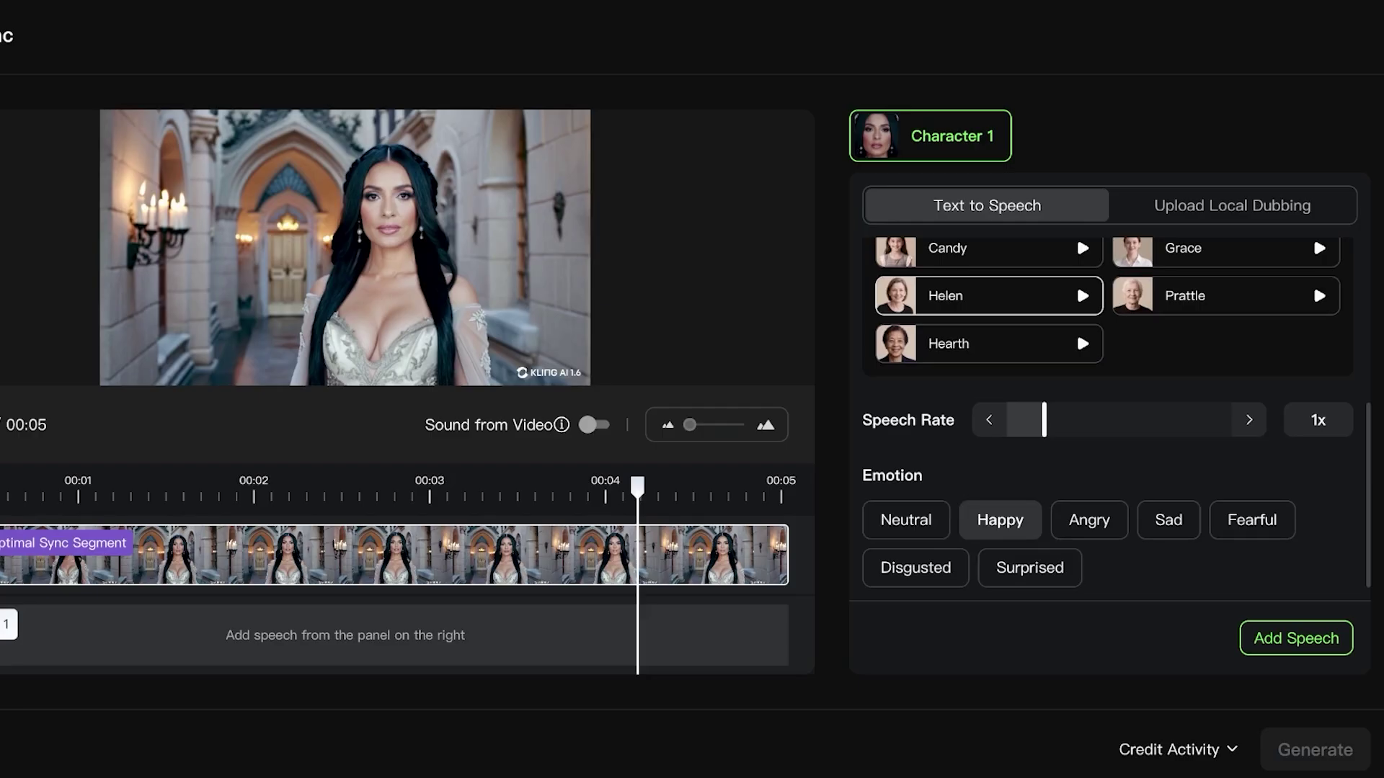
scroll(1313, 283, "up", 3)
scroll(1313, 282, "down", 3)
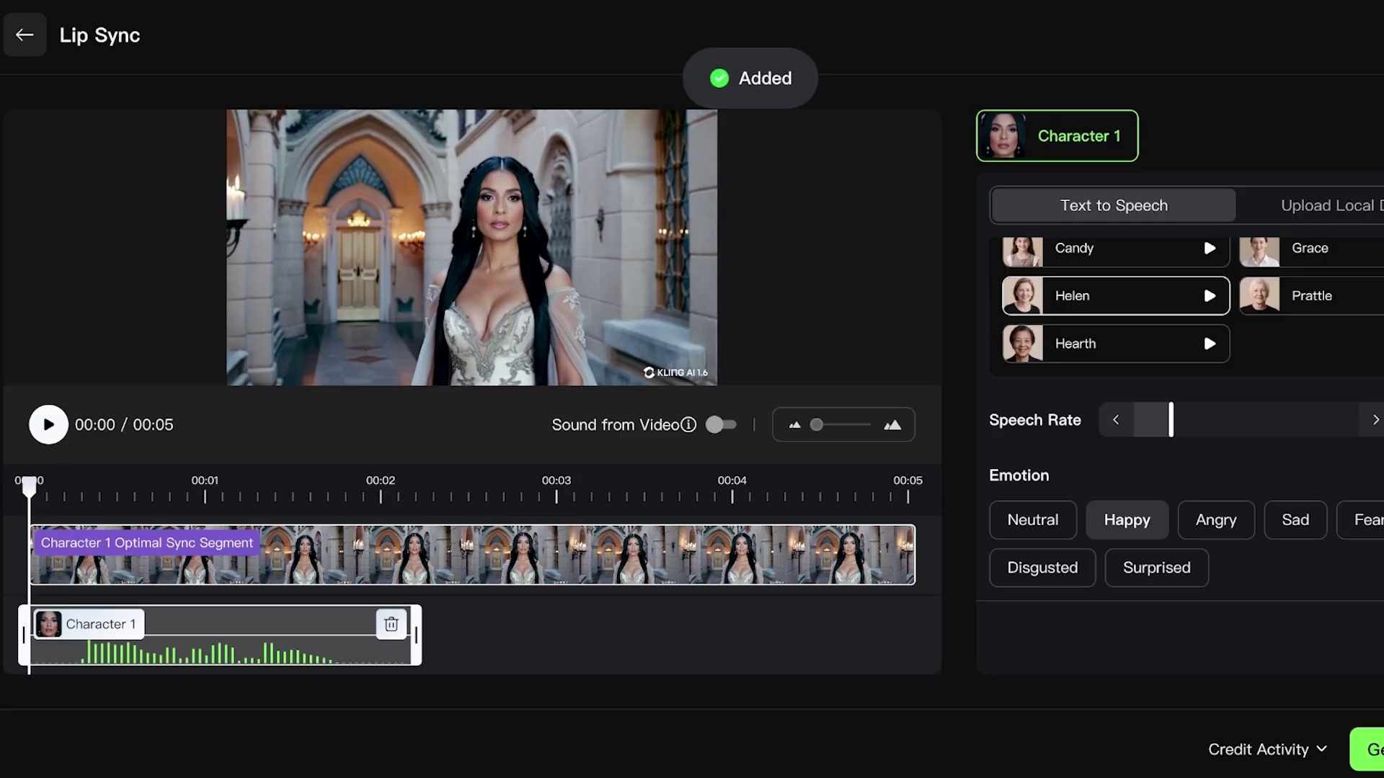
Preview and reposition Character 1's speech segment on the timeline, and generate the lip-synced video
key("space")
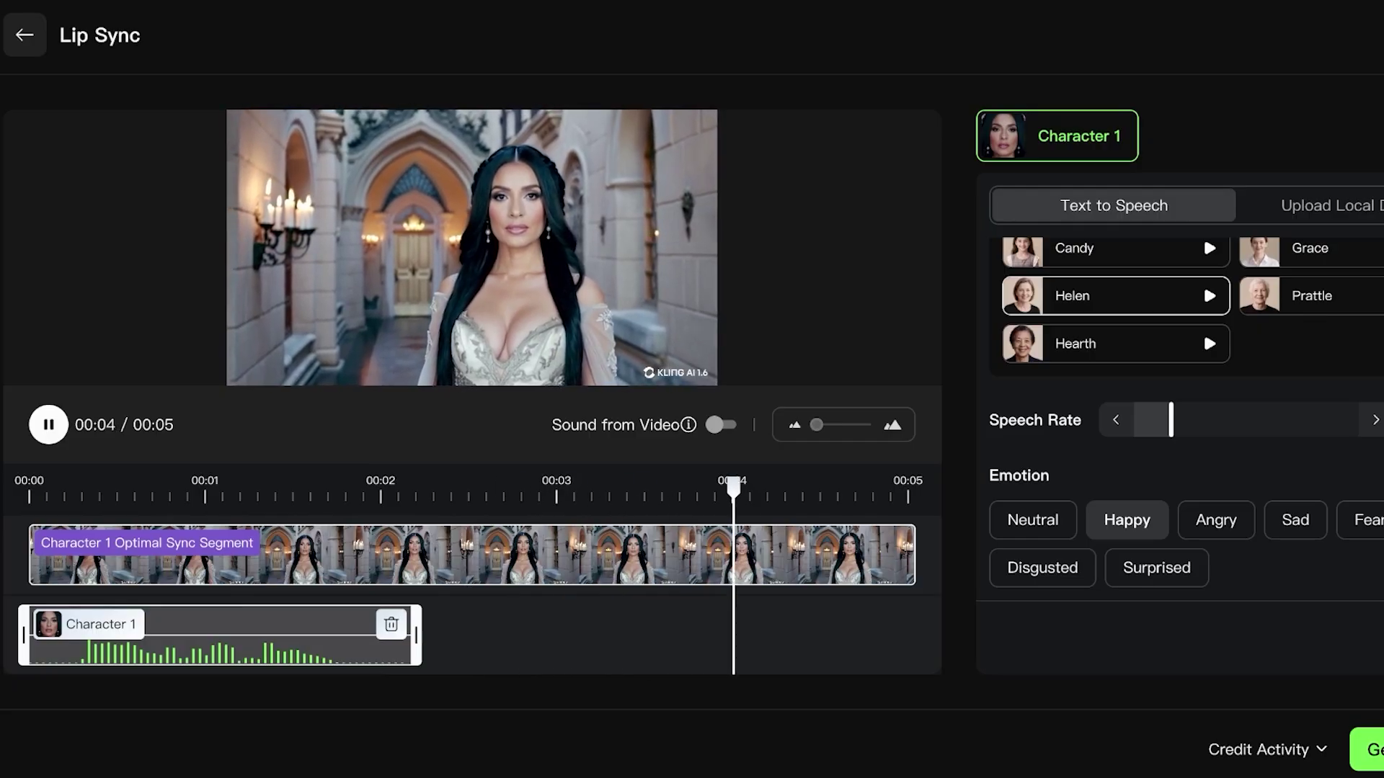
key("space")
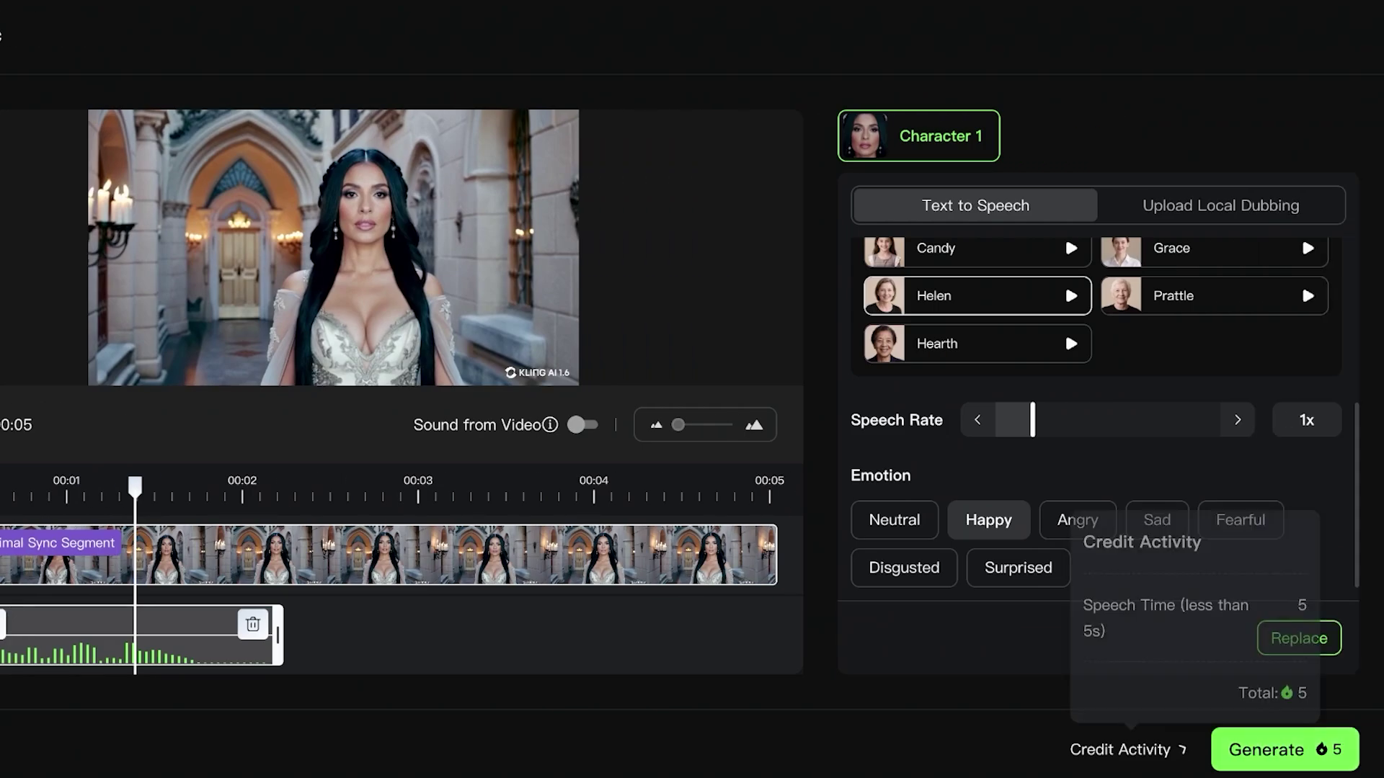
key("space")
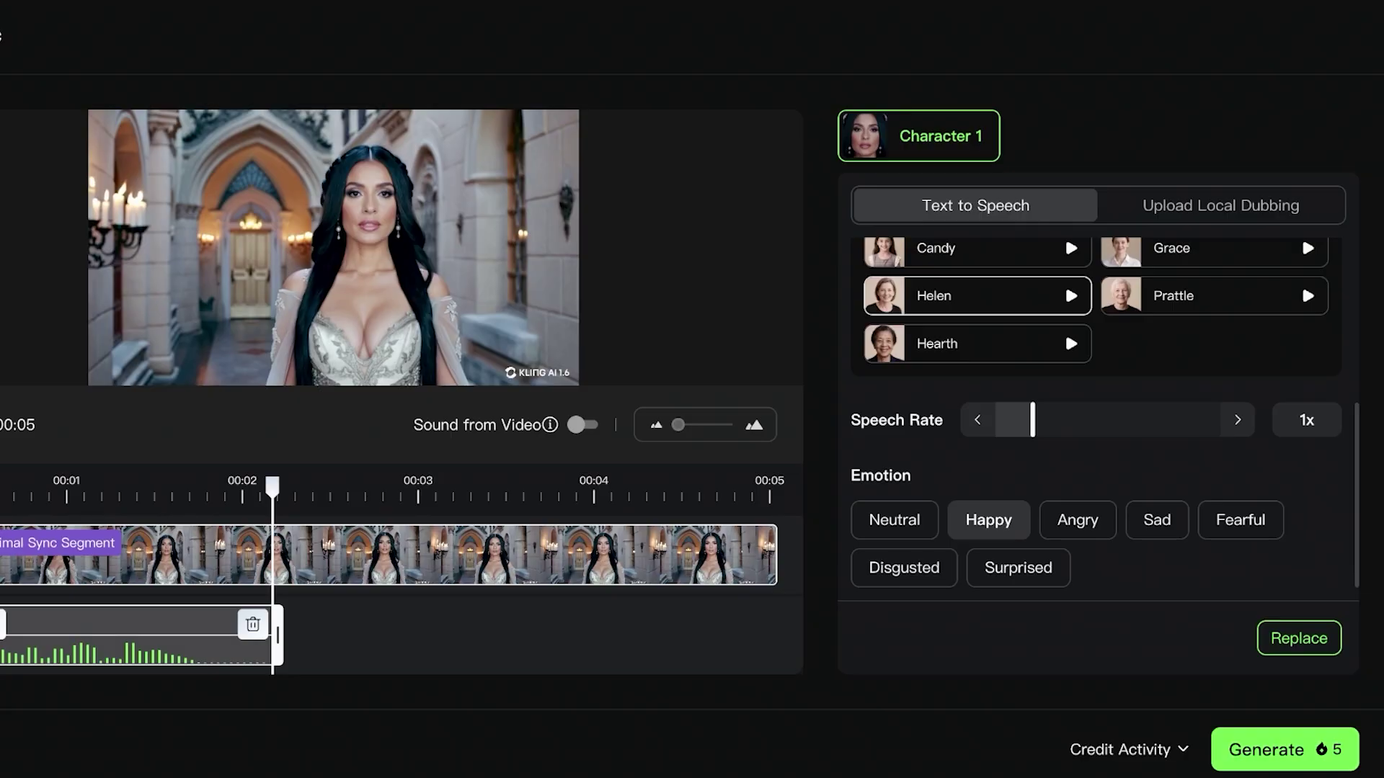
left_click_drag(82, 641, 534, 641)
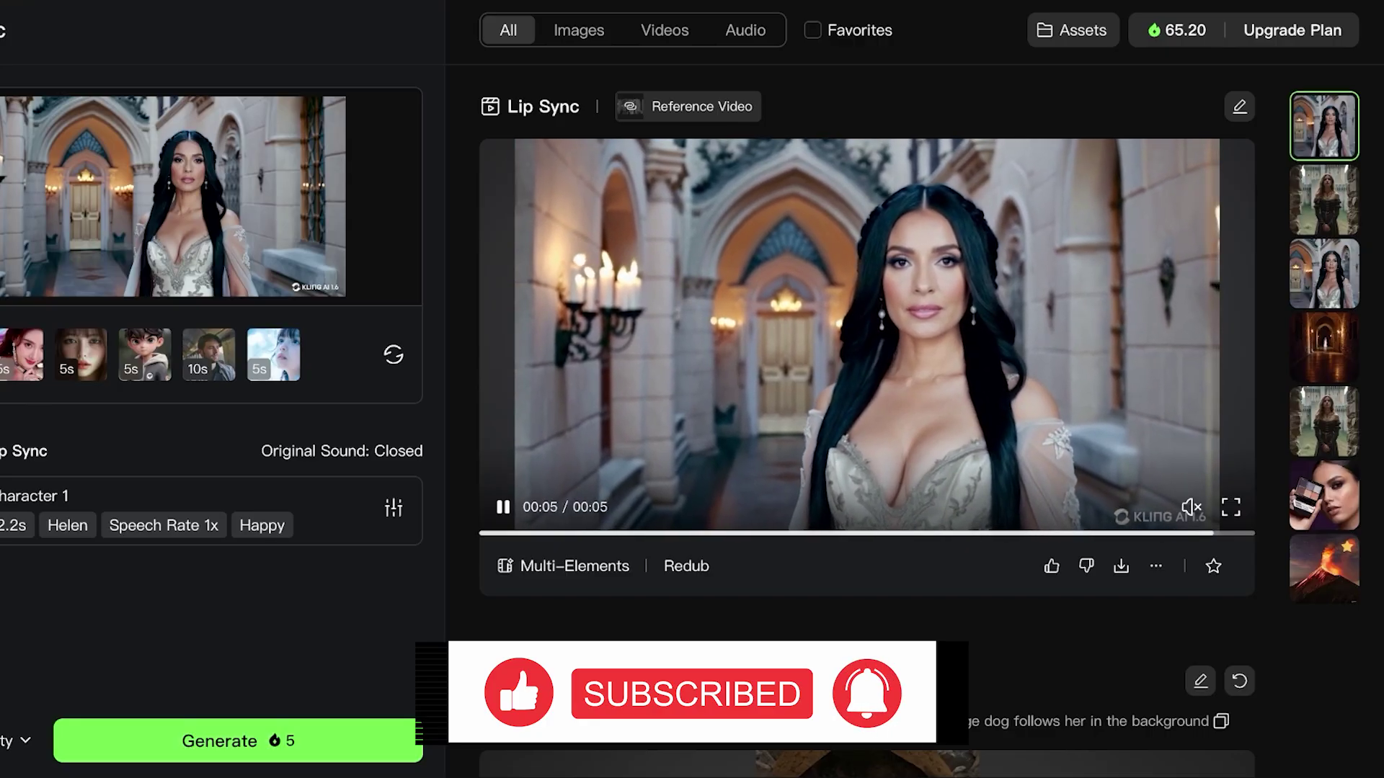
Unmute the generated lip-sync video of the woman in the castle and play it back
left_click(1191, 507)
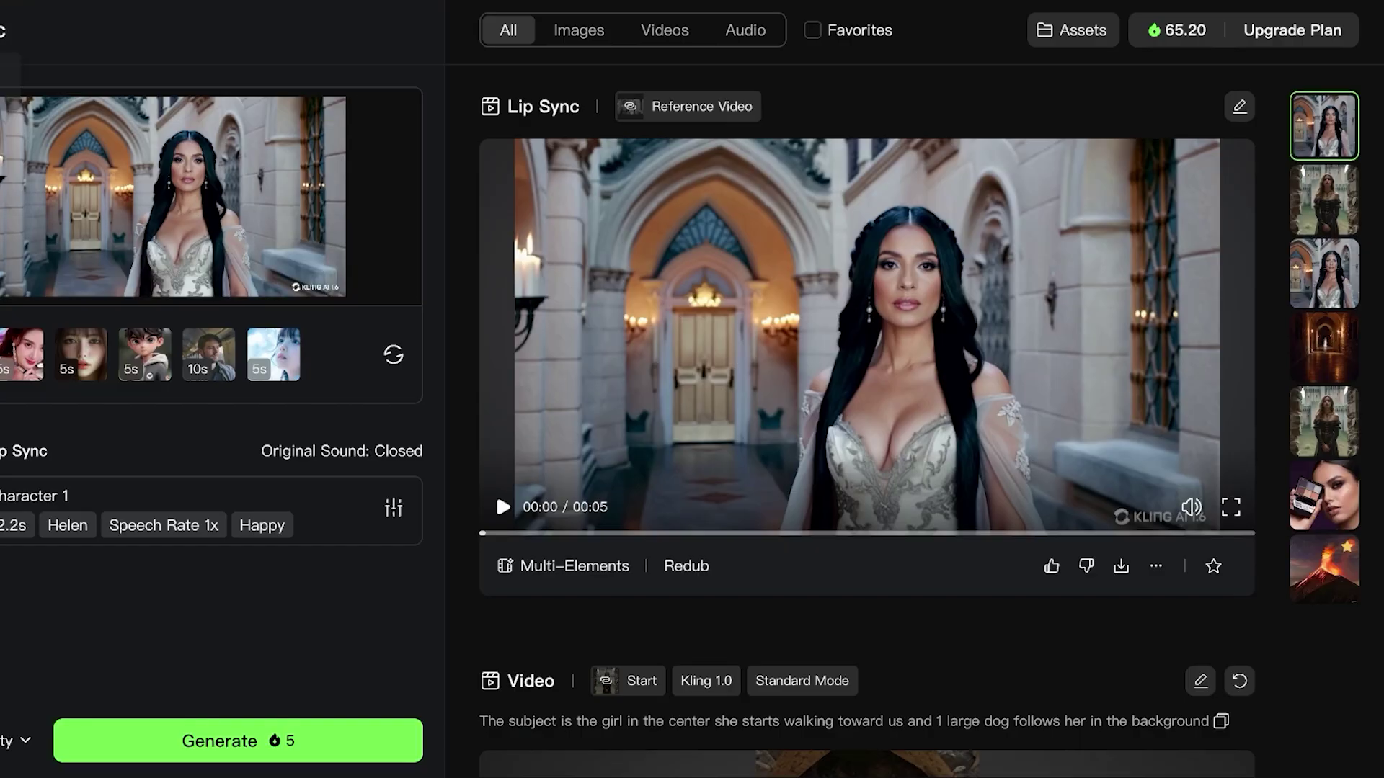
key("space")
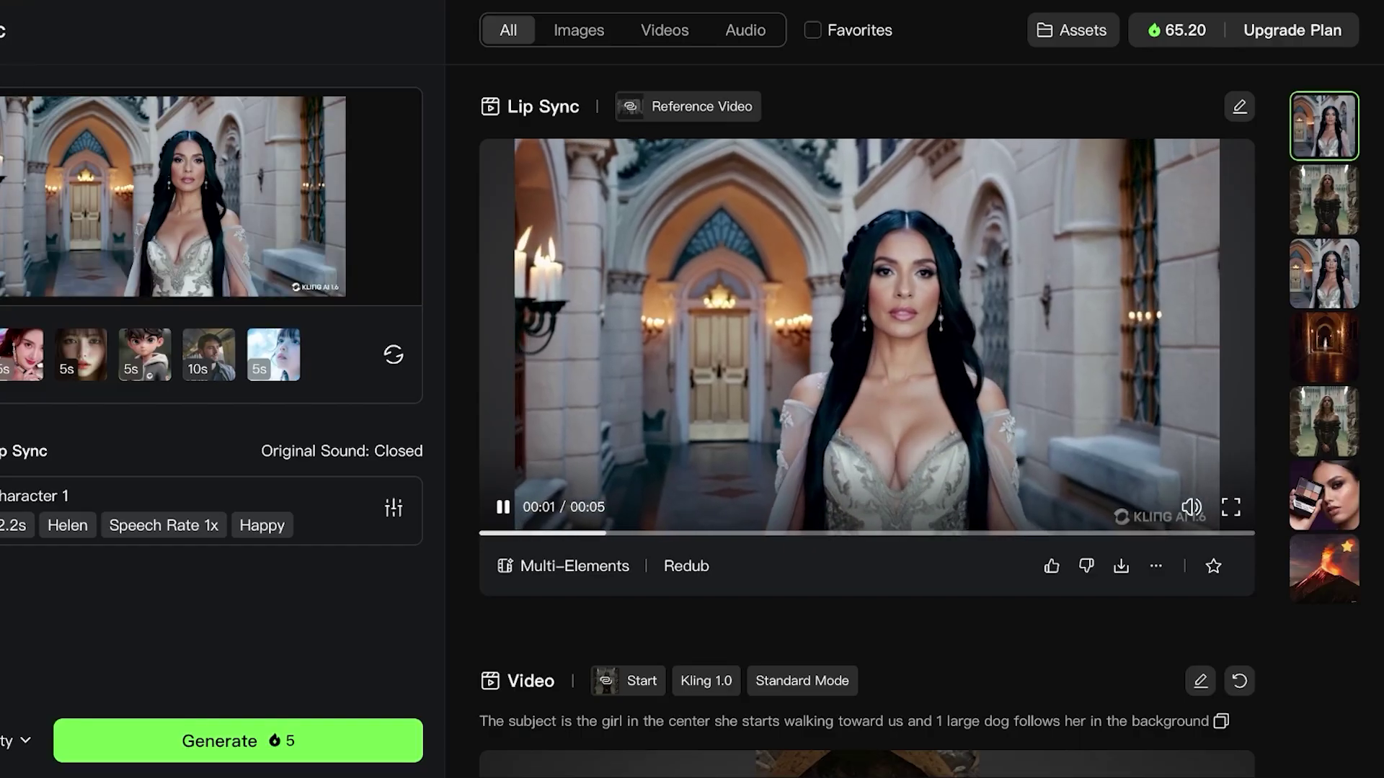
key("space")
key("space")
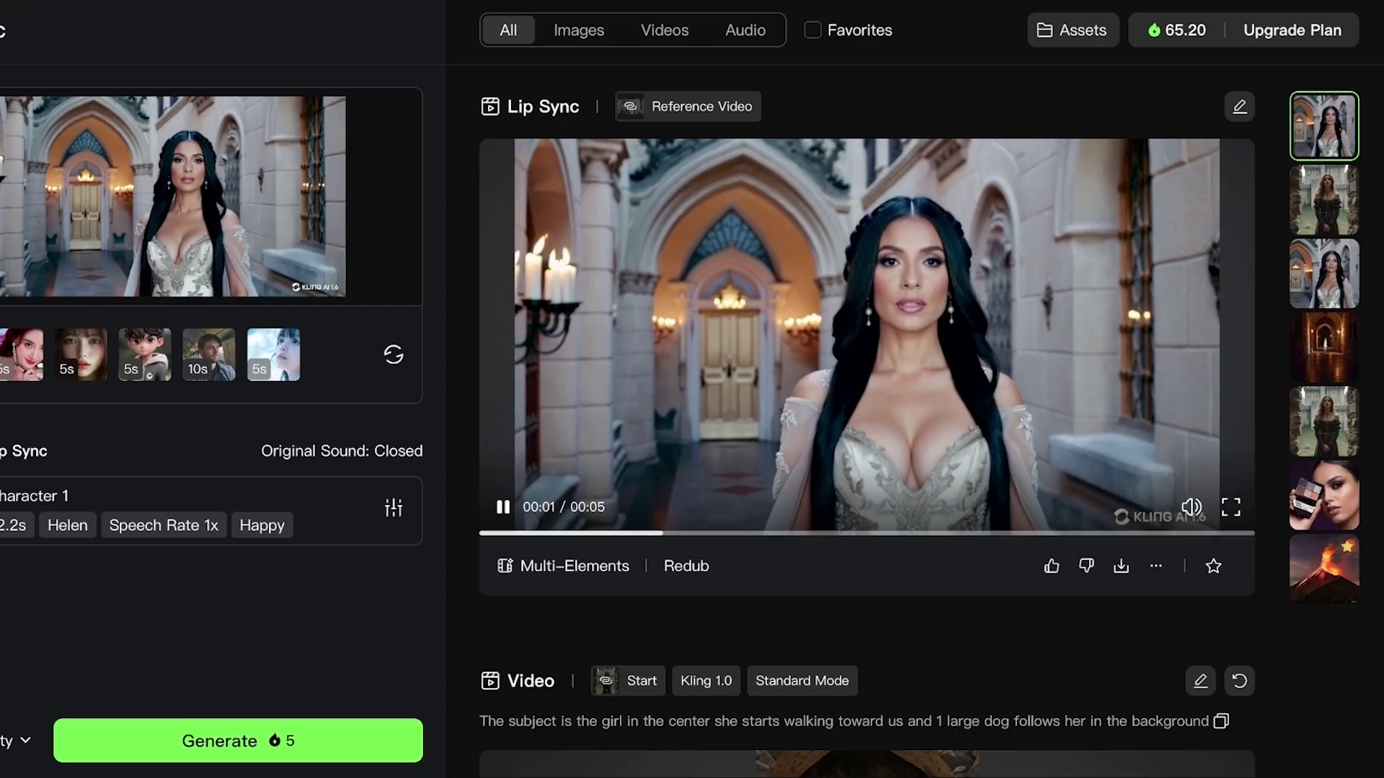
key("space")
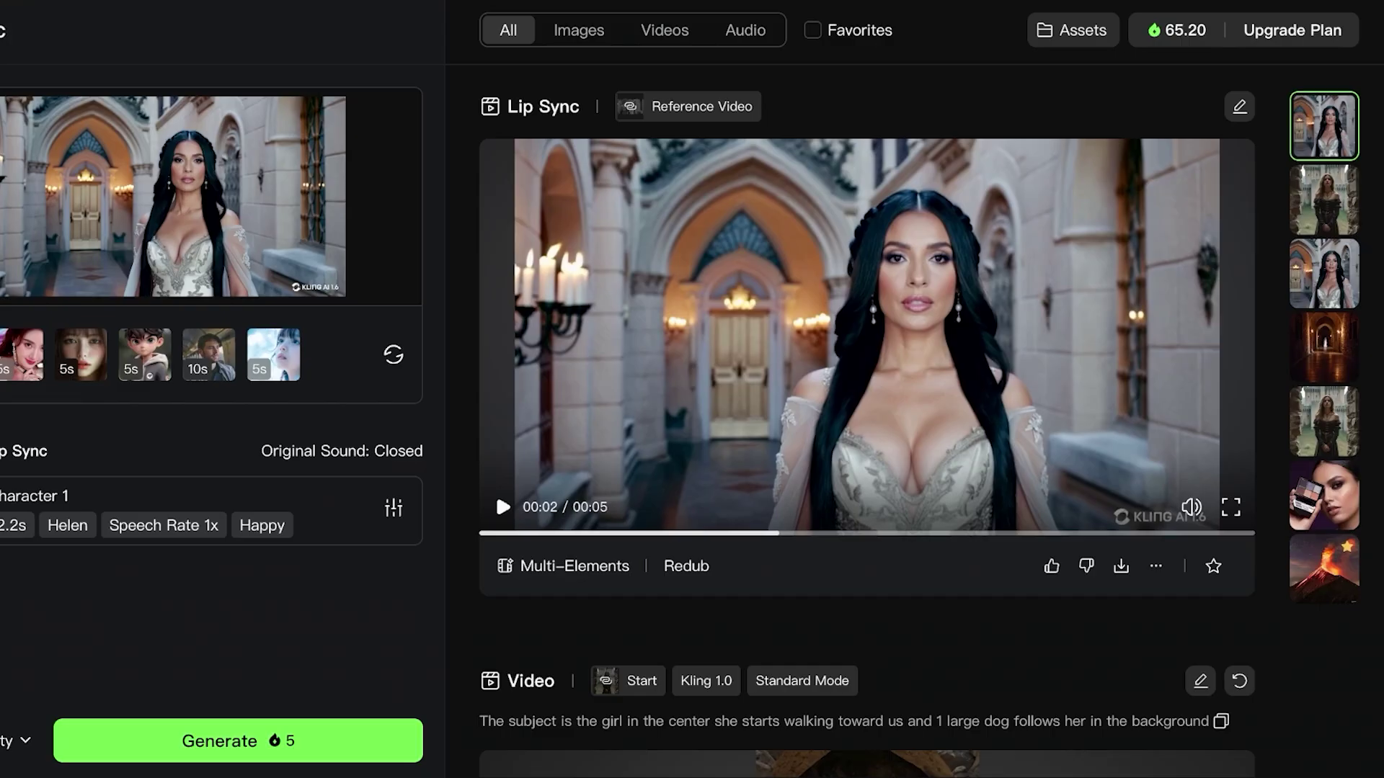
scroll(866, 368, "down", 5)
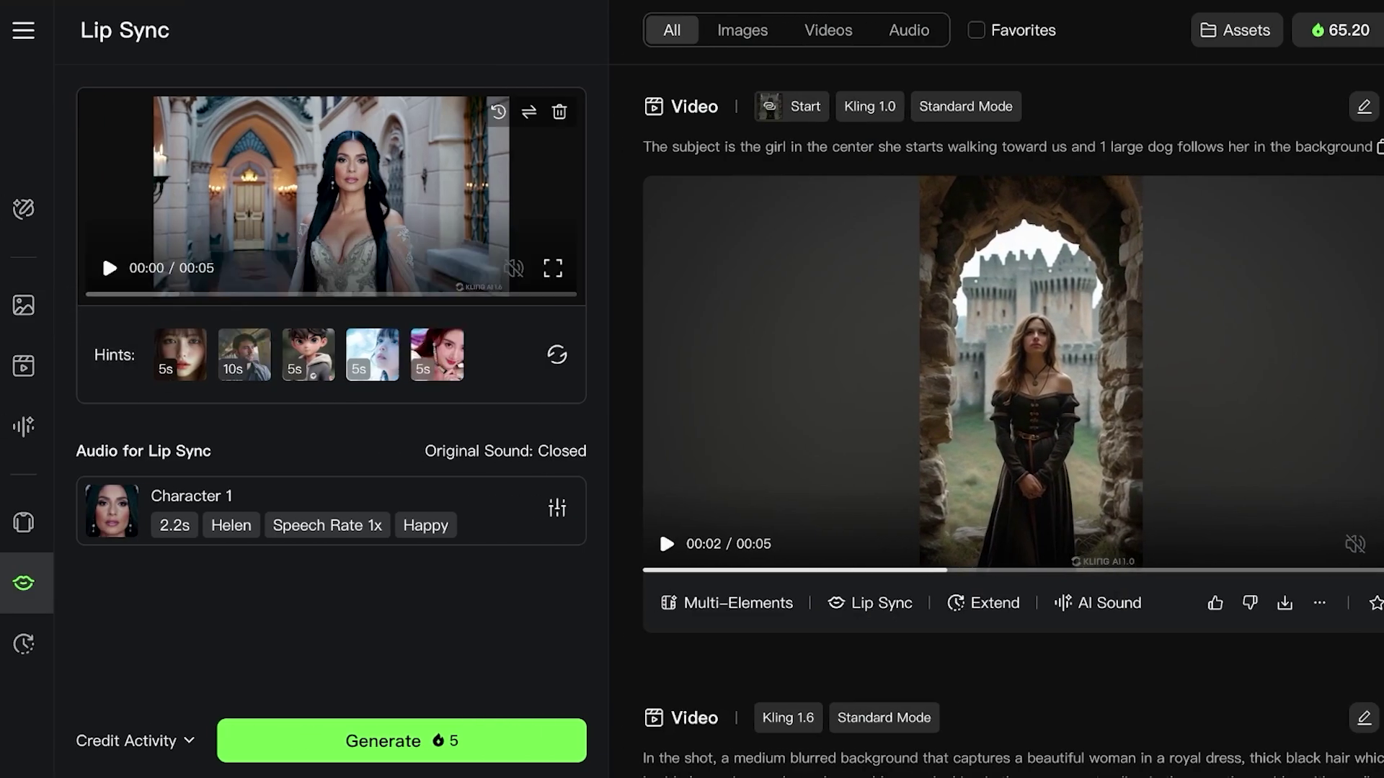
Replace the uploaded lip-sync video with the 5s sample clip of the woman with long sparkling earrings and preview it
left_click(180, 353)
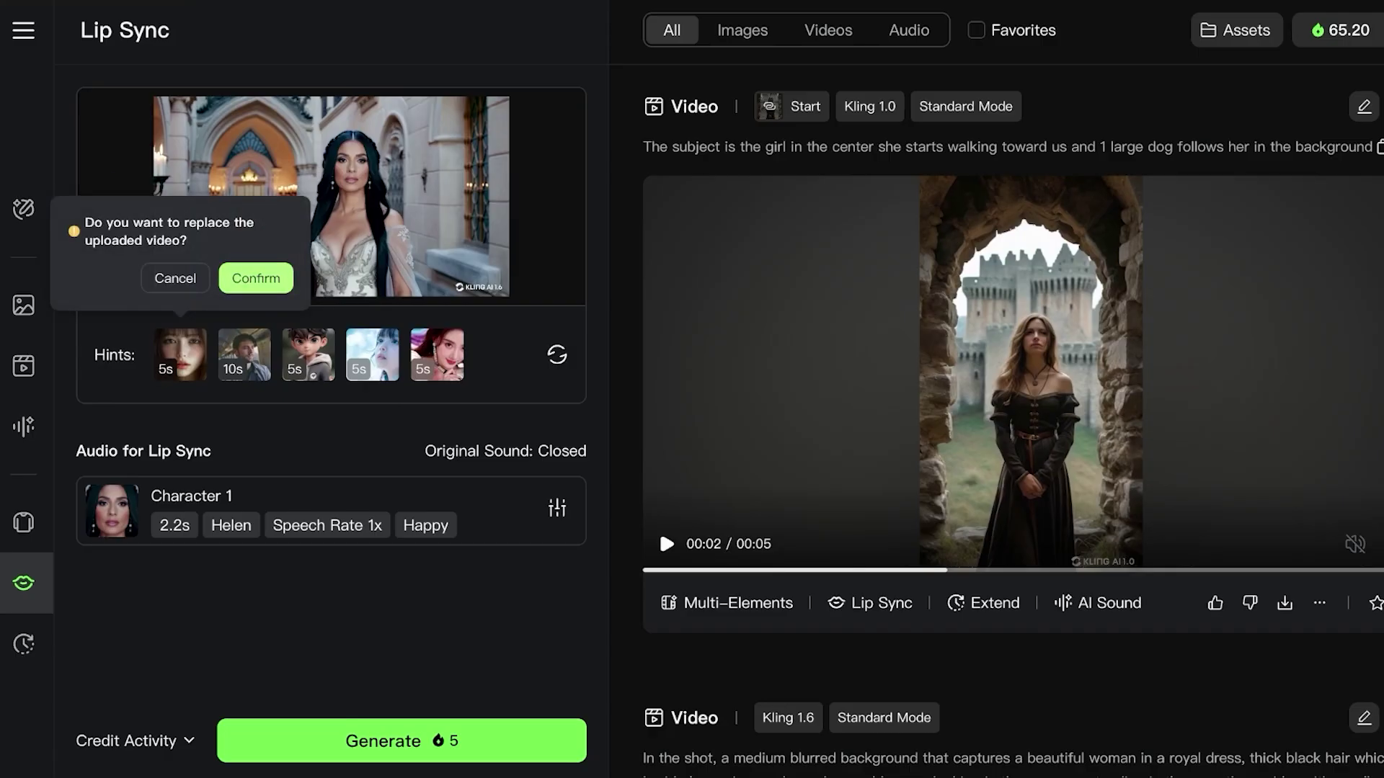
left_click(253, 279)
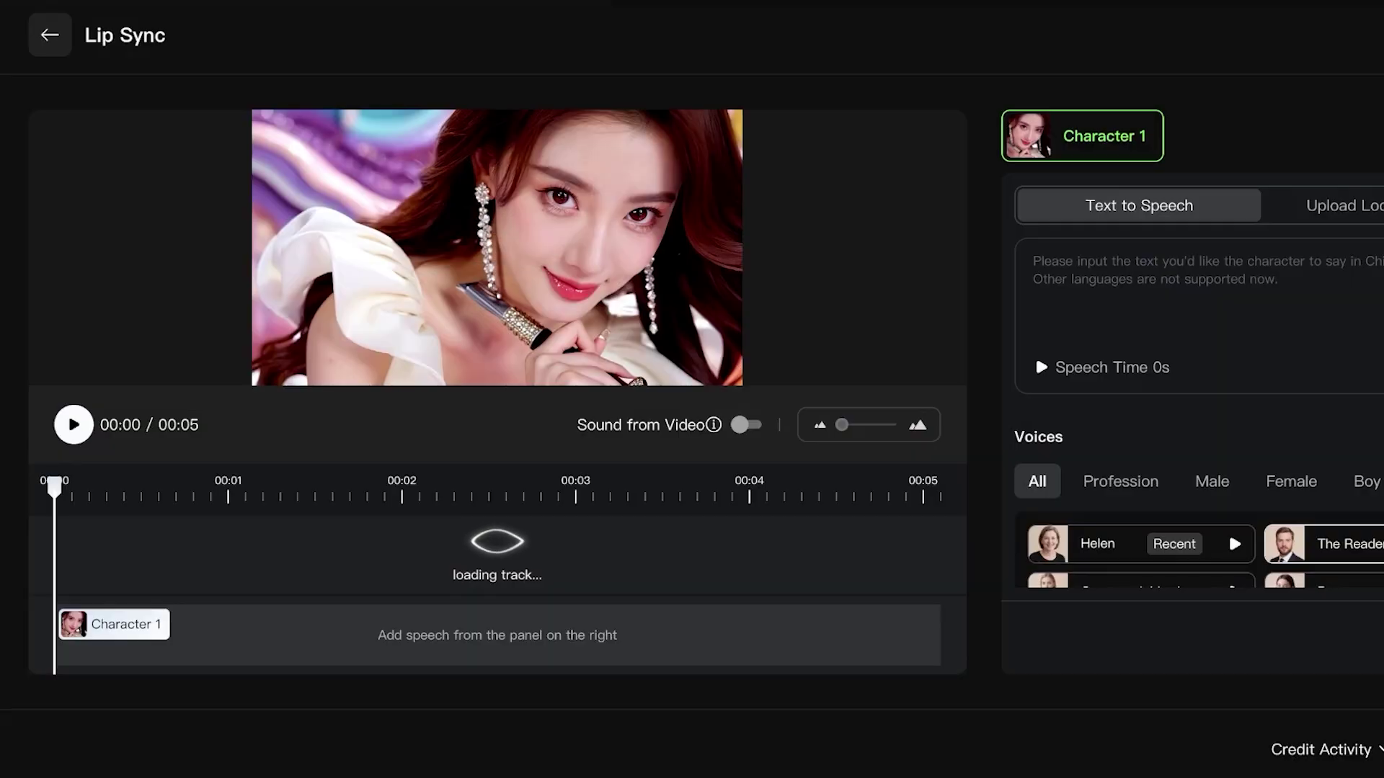
key("space")
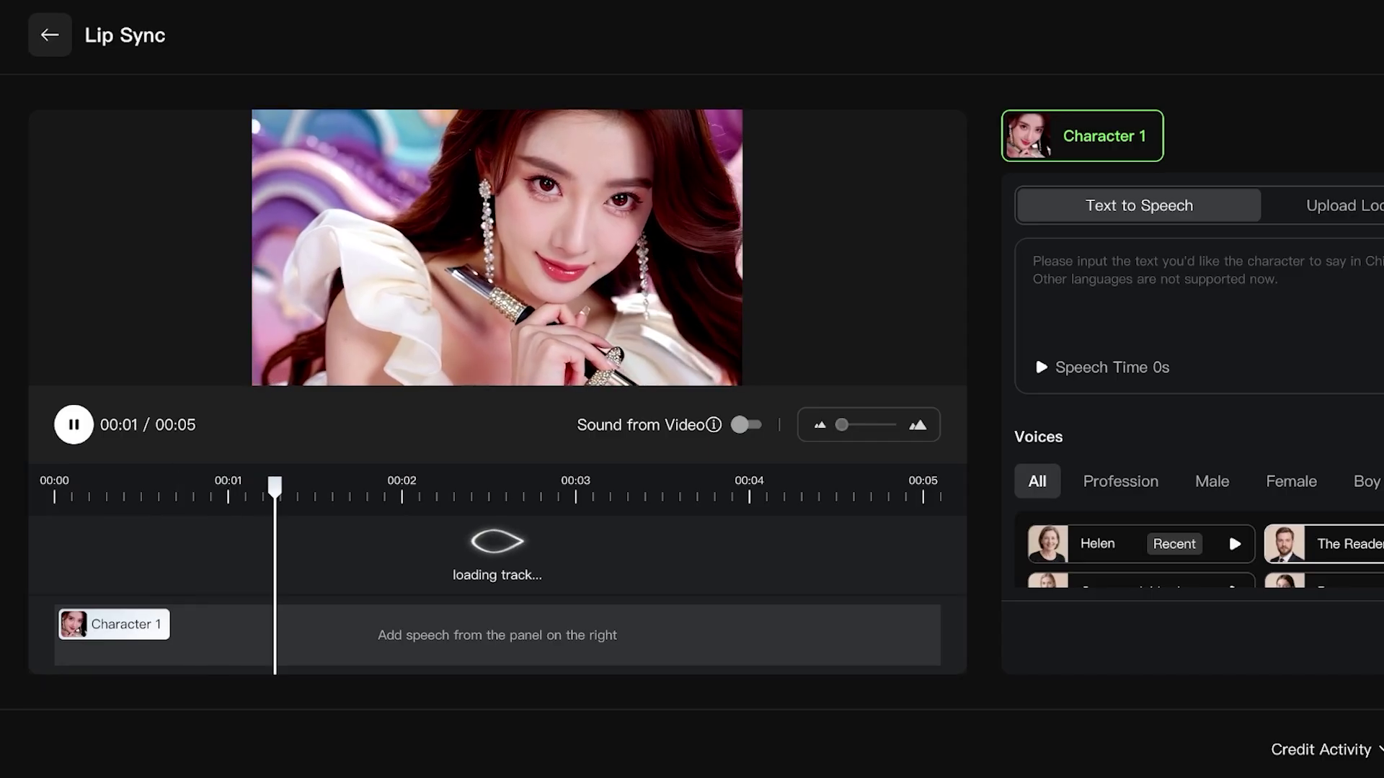
key("space")
key("space")
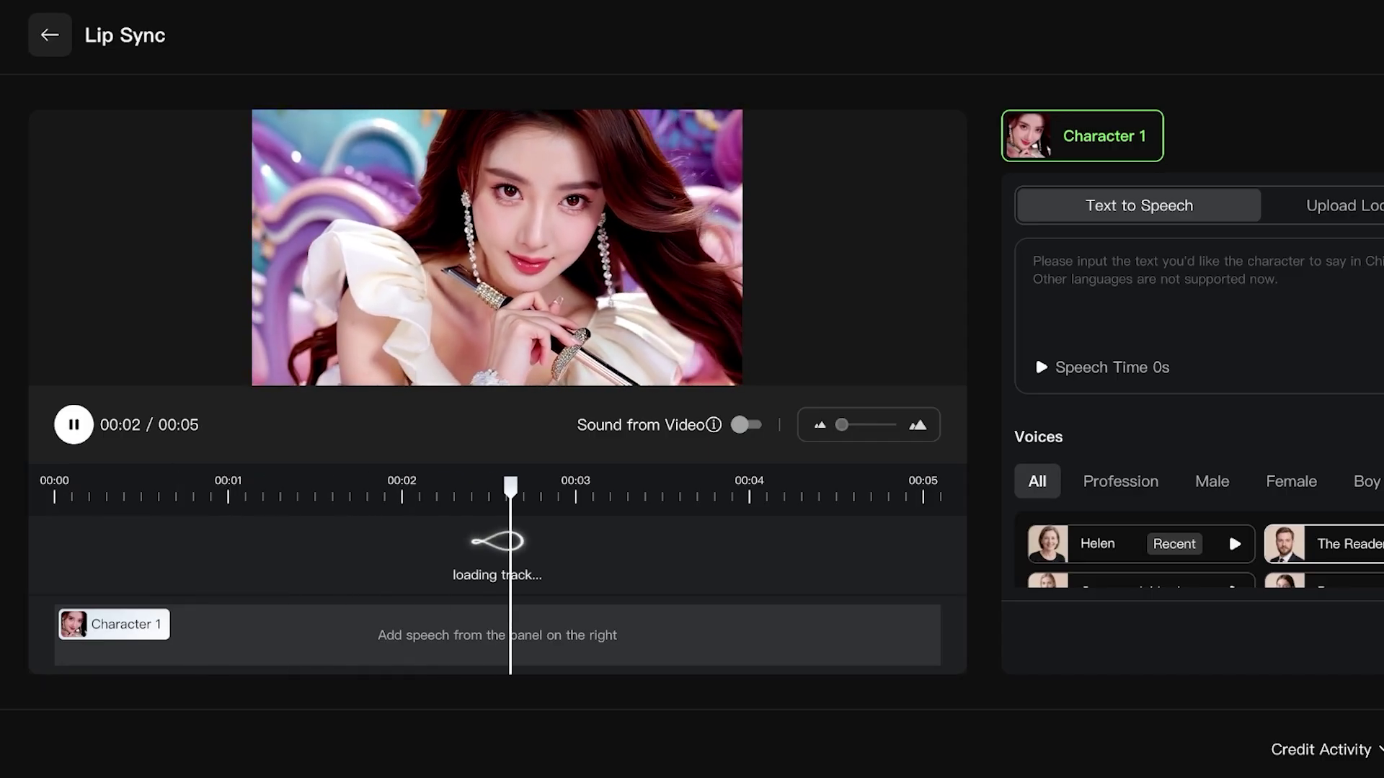
key("space")
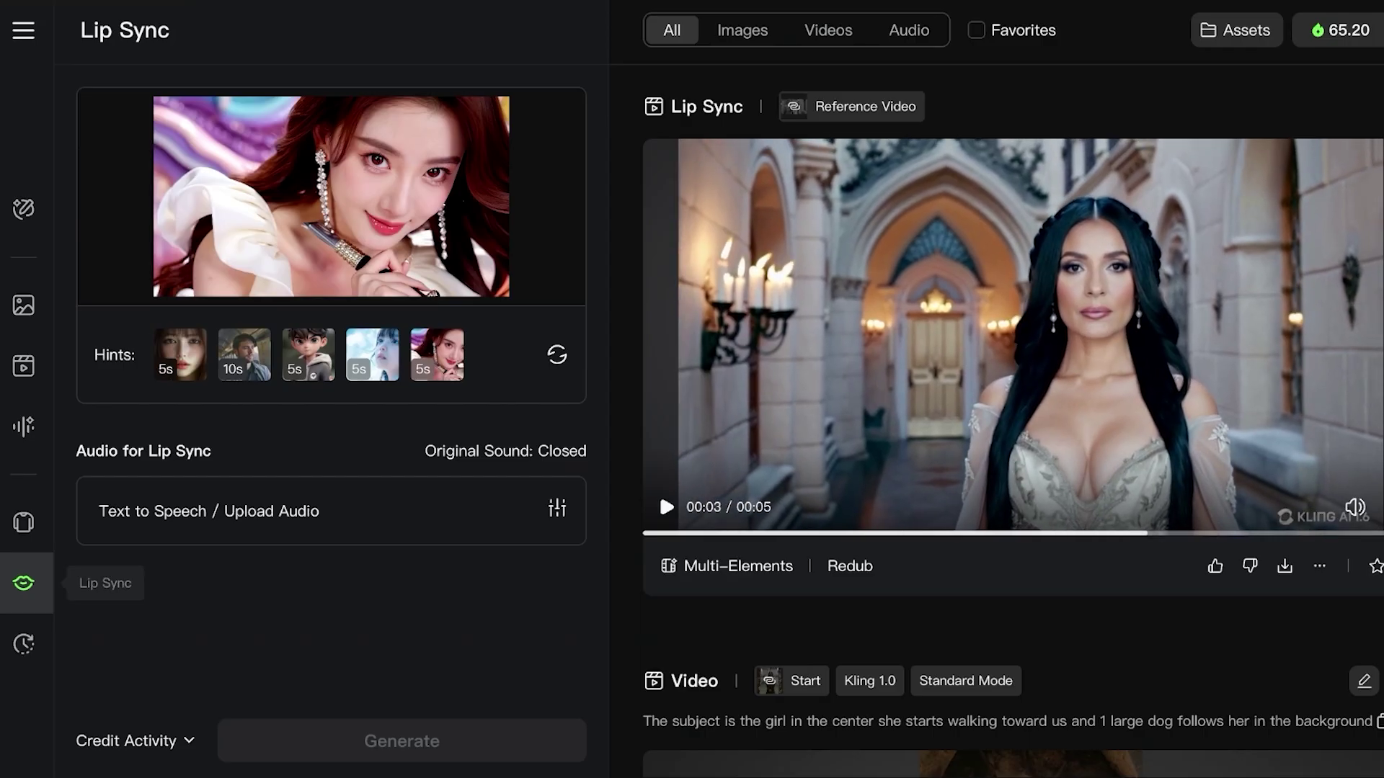
Examine the Extend prompt options and the Image Reference options of Image Generation
left_click(24, 644)
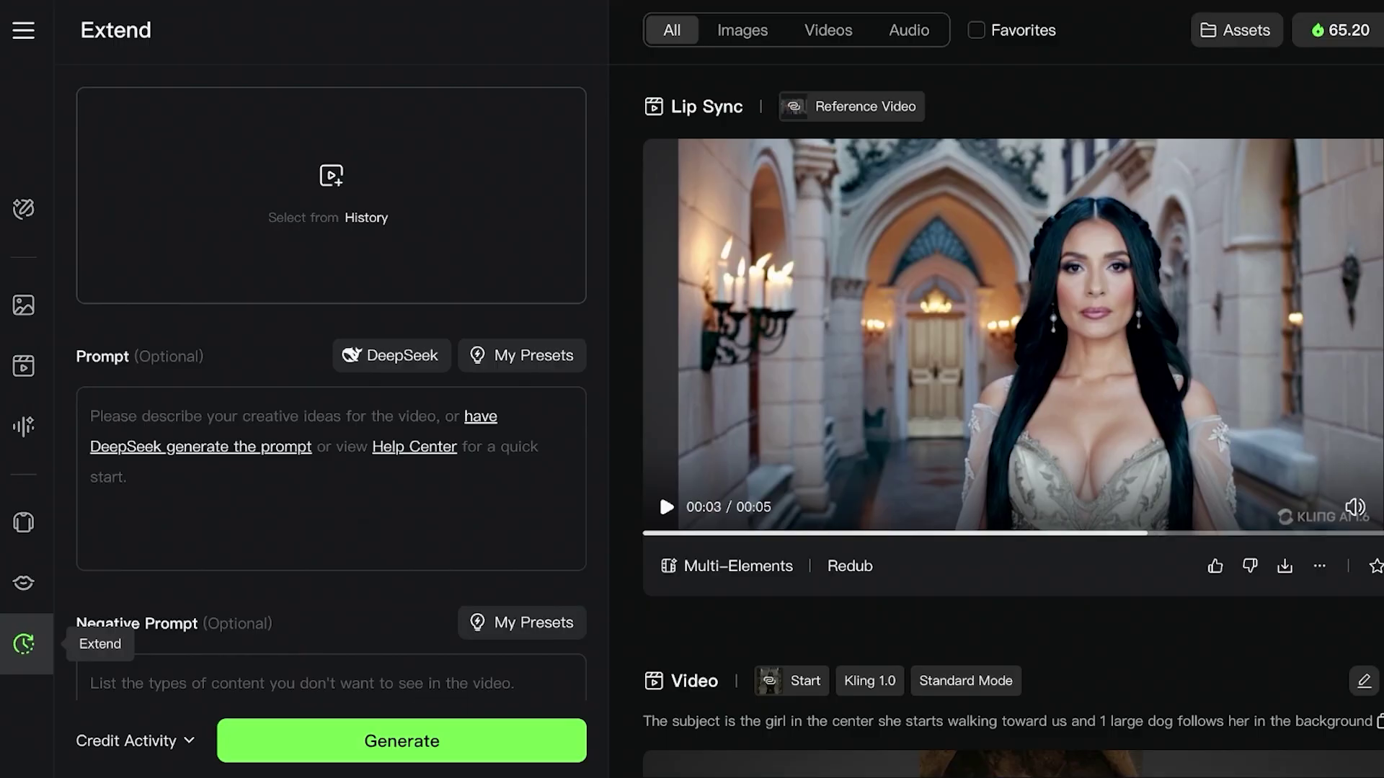
scroll(332, 432, "down", 3)
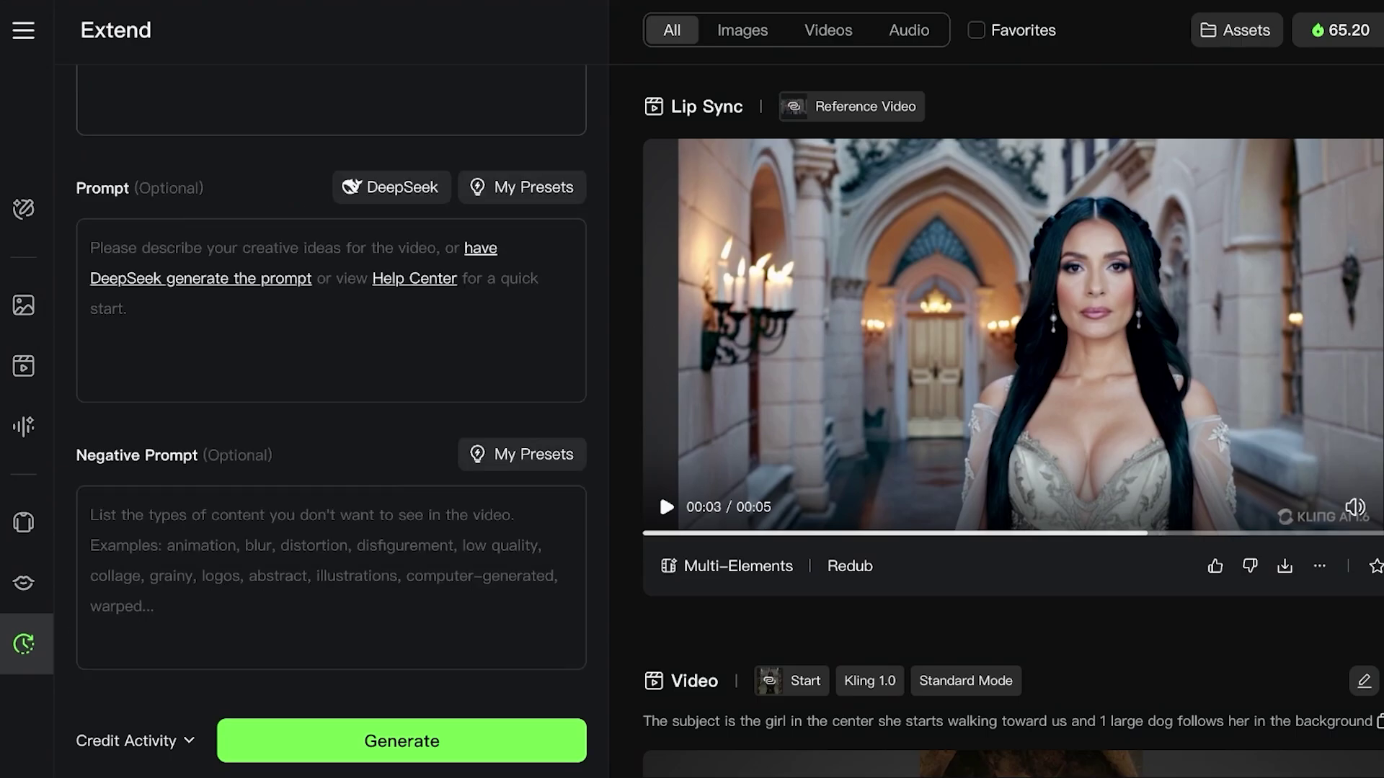
left_click(23, 305)
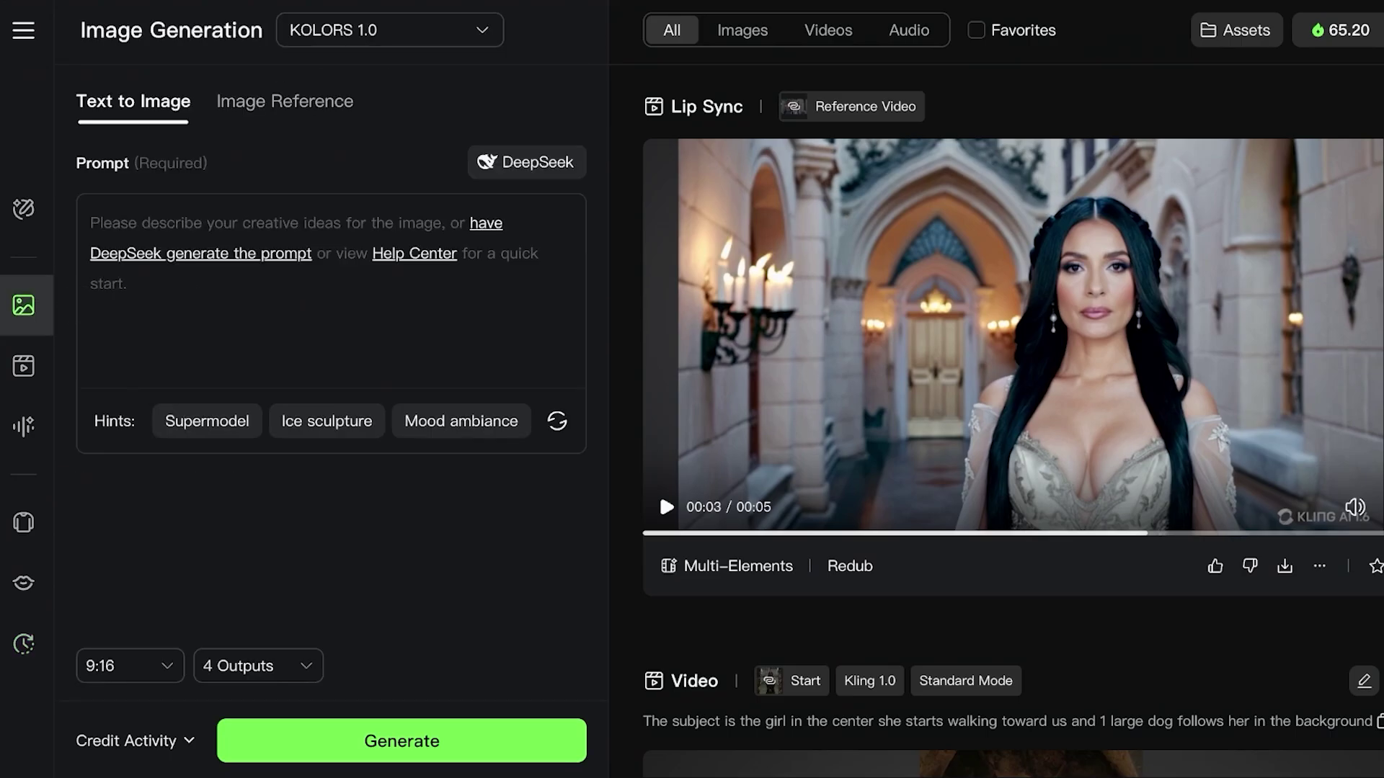
left_click(284, 101)
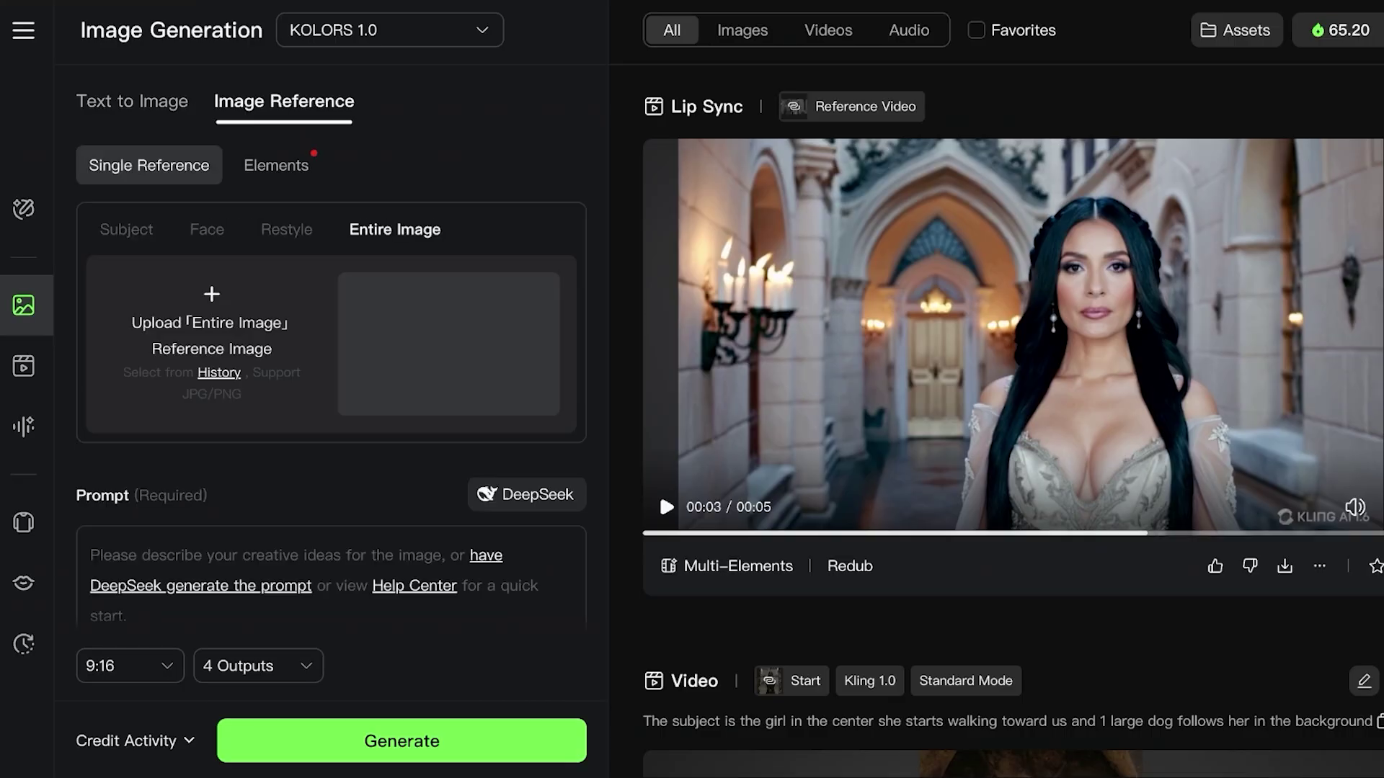
Examine the Text to Video, Image to Video and Multi-Elements modes of Video Generation, including the Multi-Elements swap prompt
left_click(23, 365)
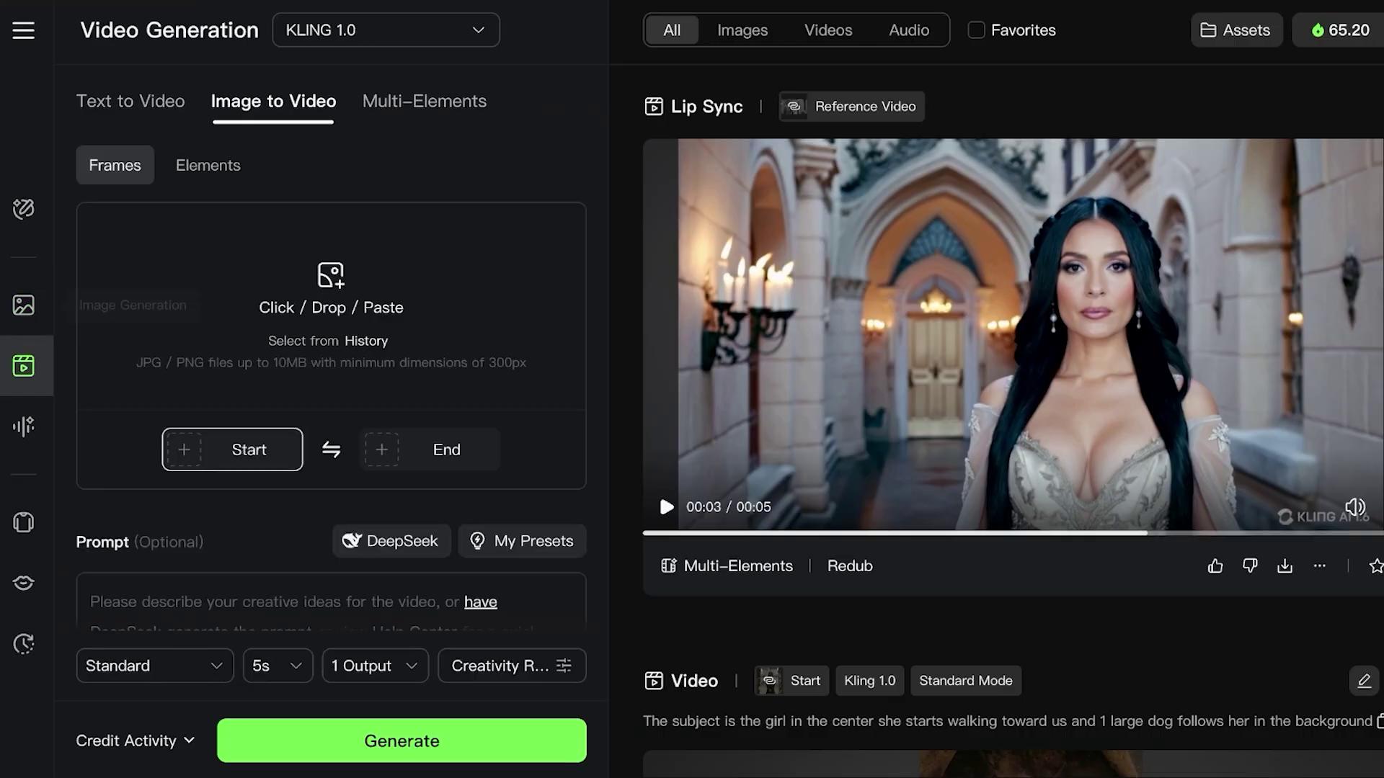
left_click(130, 101)
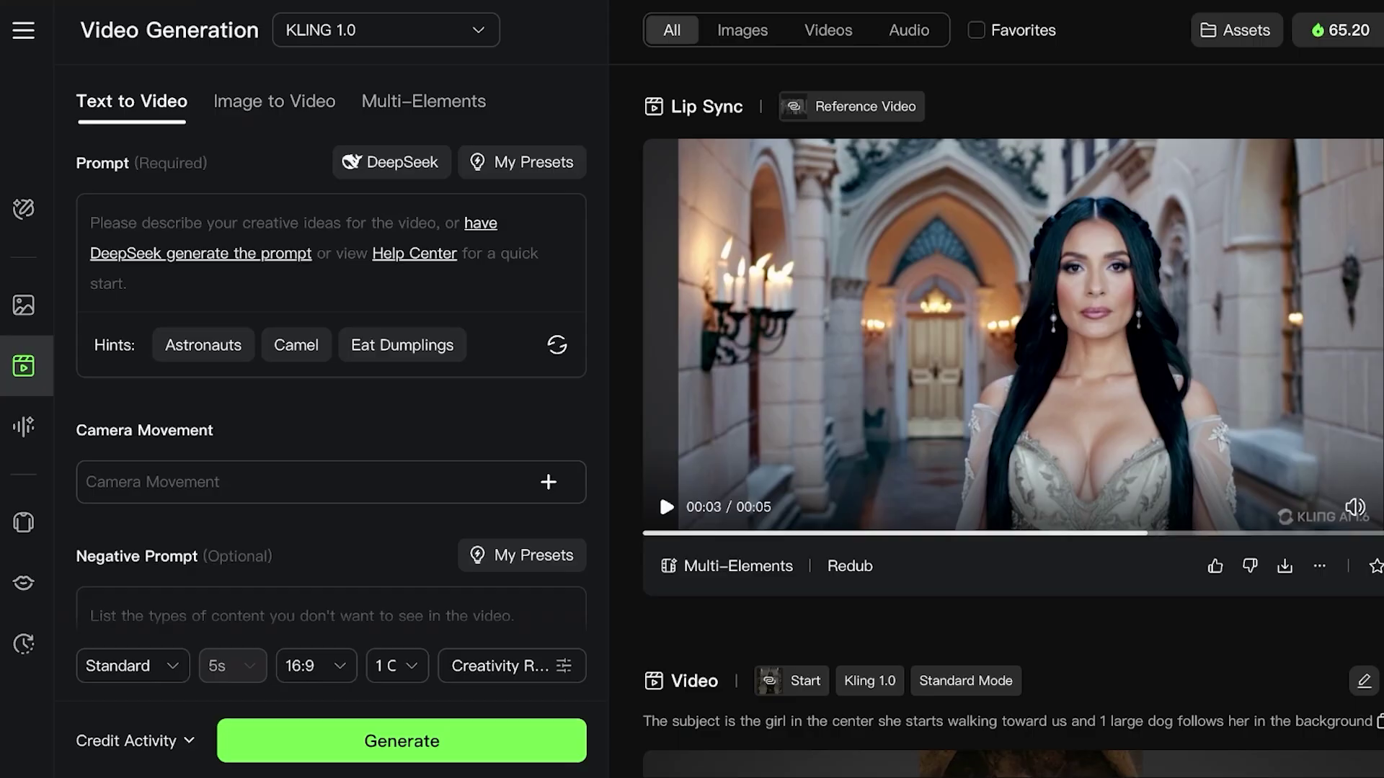
left_click(274, 101)
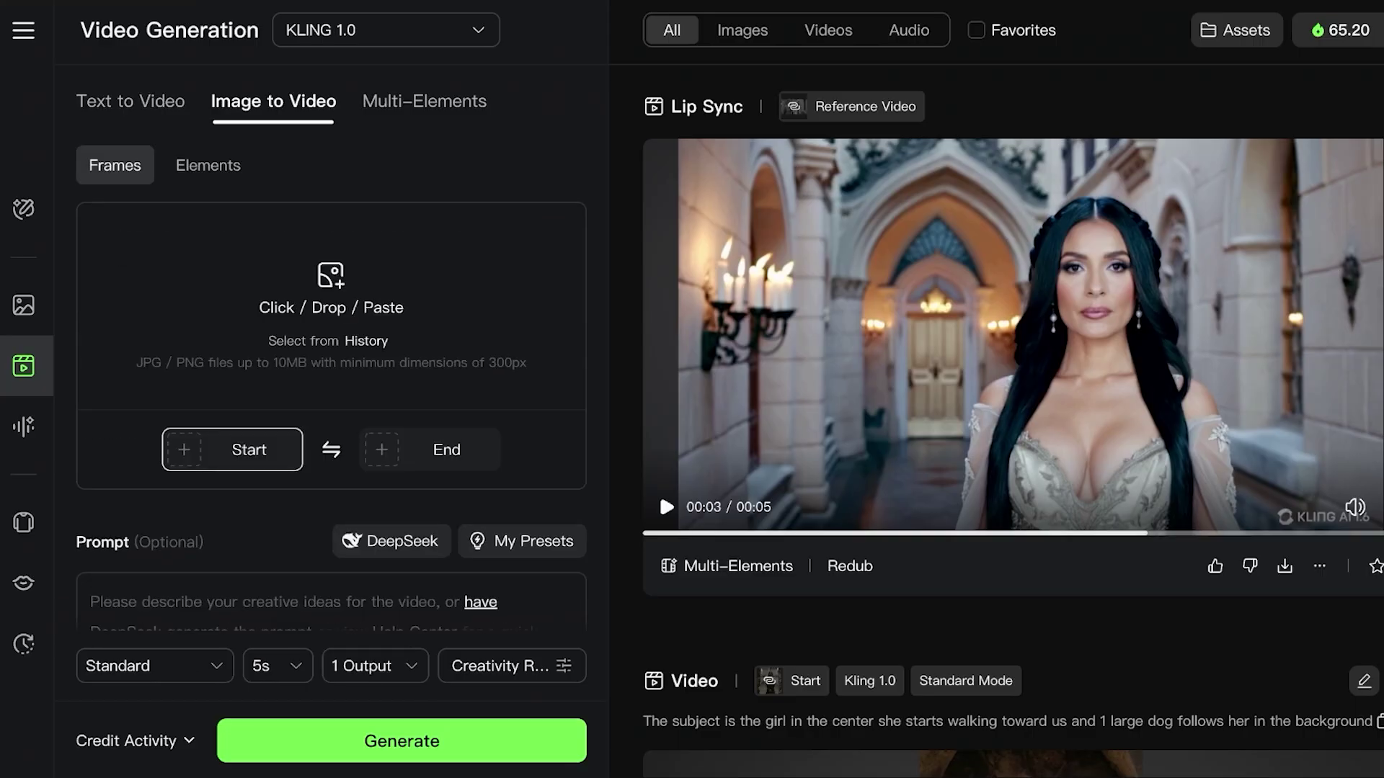
left_click(424, 101)
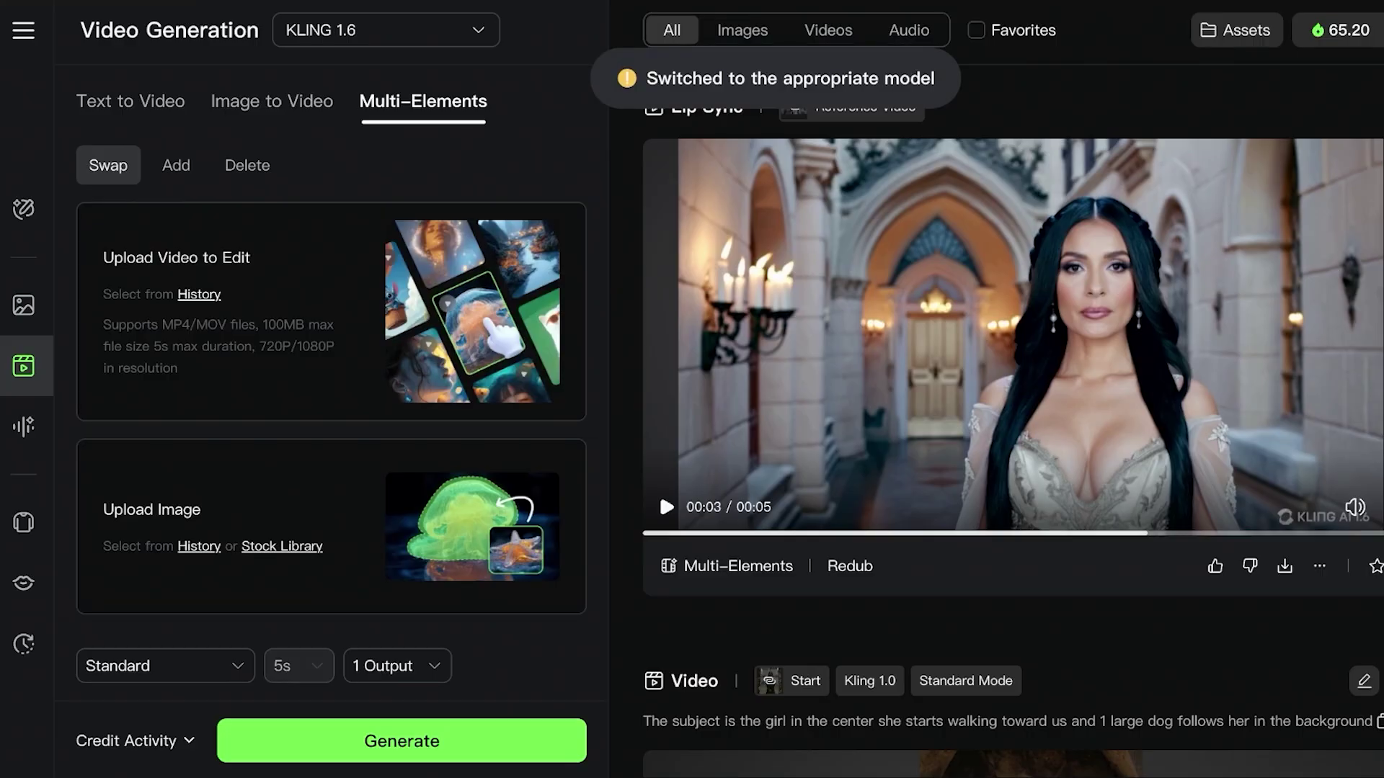
scroll(331, 403, "down", 4)
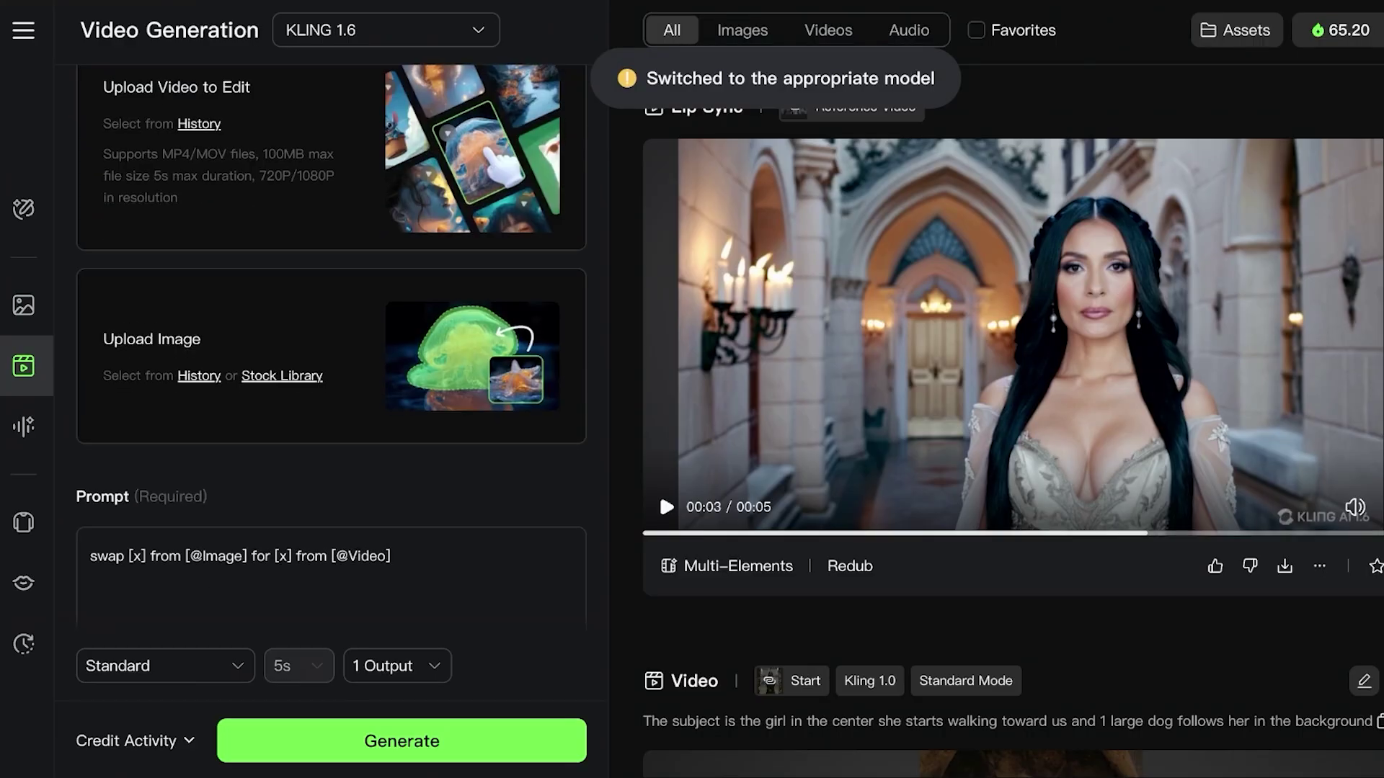
scroll(331, 361, "up", 4)
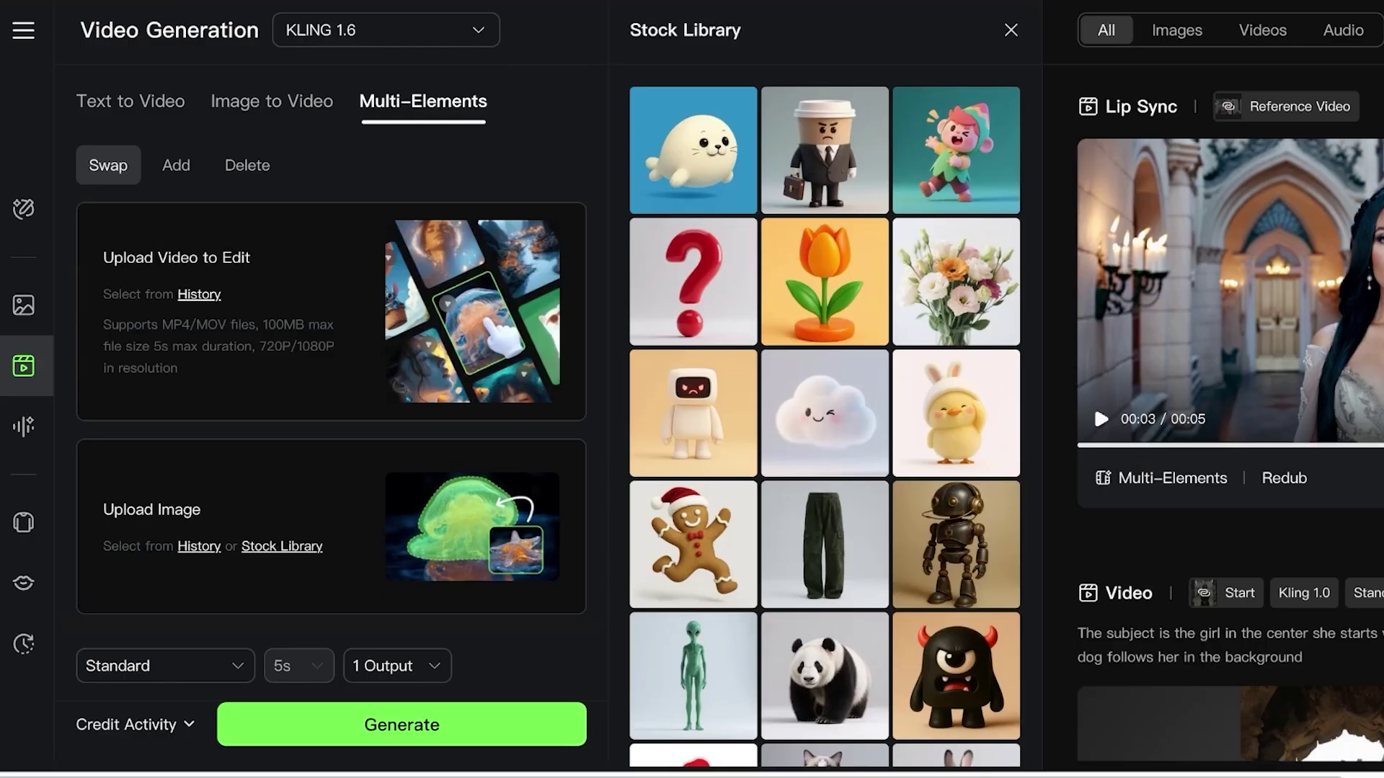
Add the white seal from the Stock Library as the image for the Multi-Elements swap and check the prompt
left_click(693, 150)
scroll(331, 346, "down", 3)
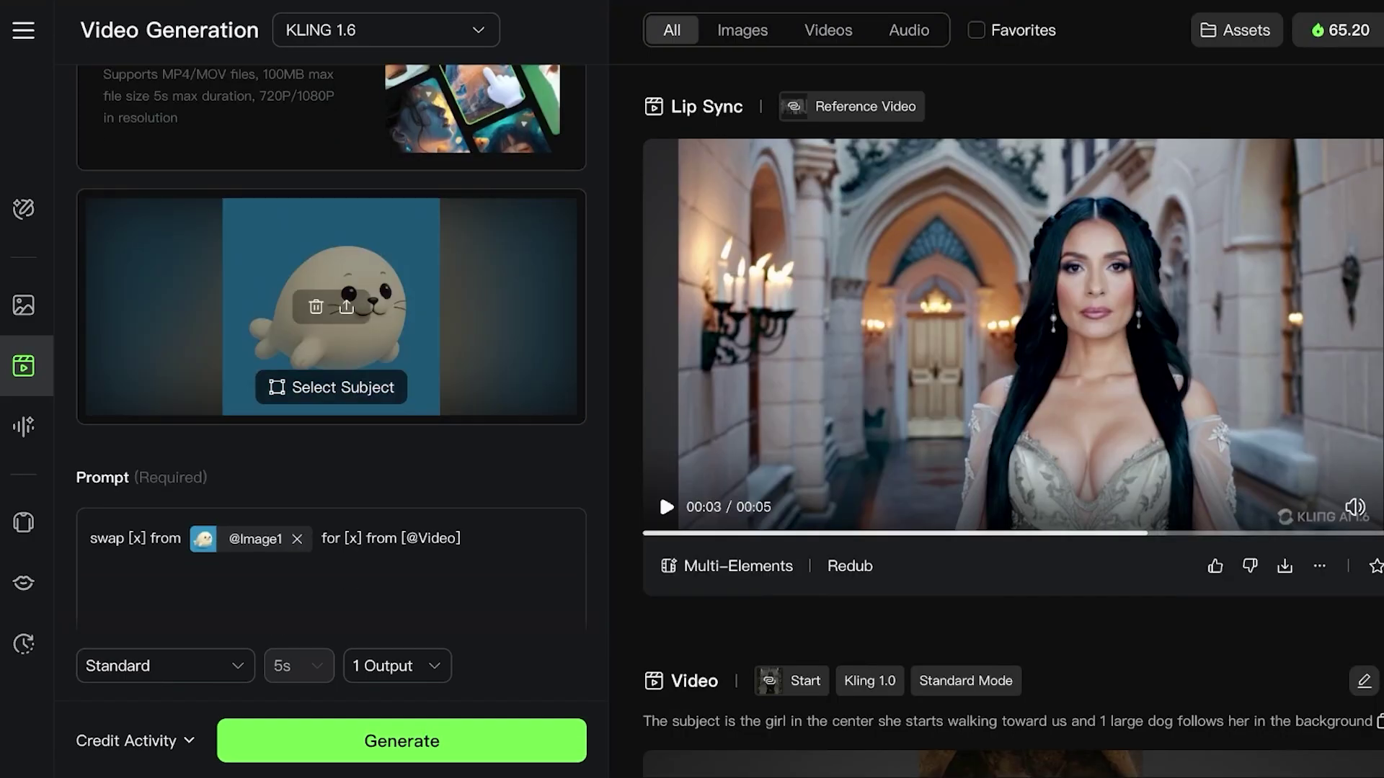
scroll(331, 433, "down", 2)
scroll(331, 433, "up", 4)
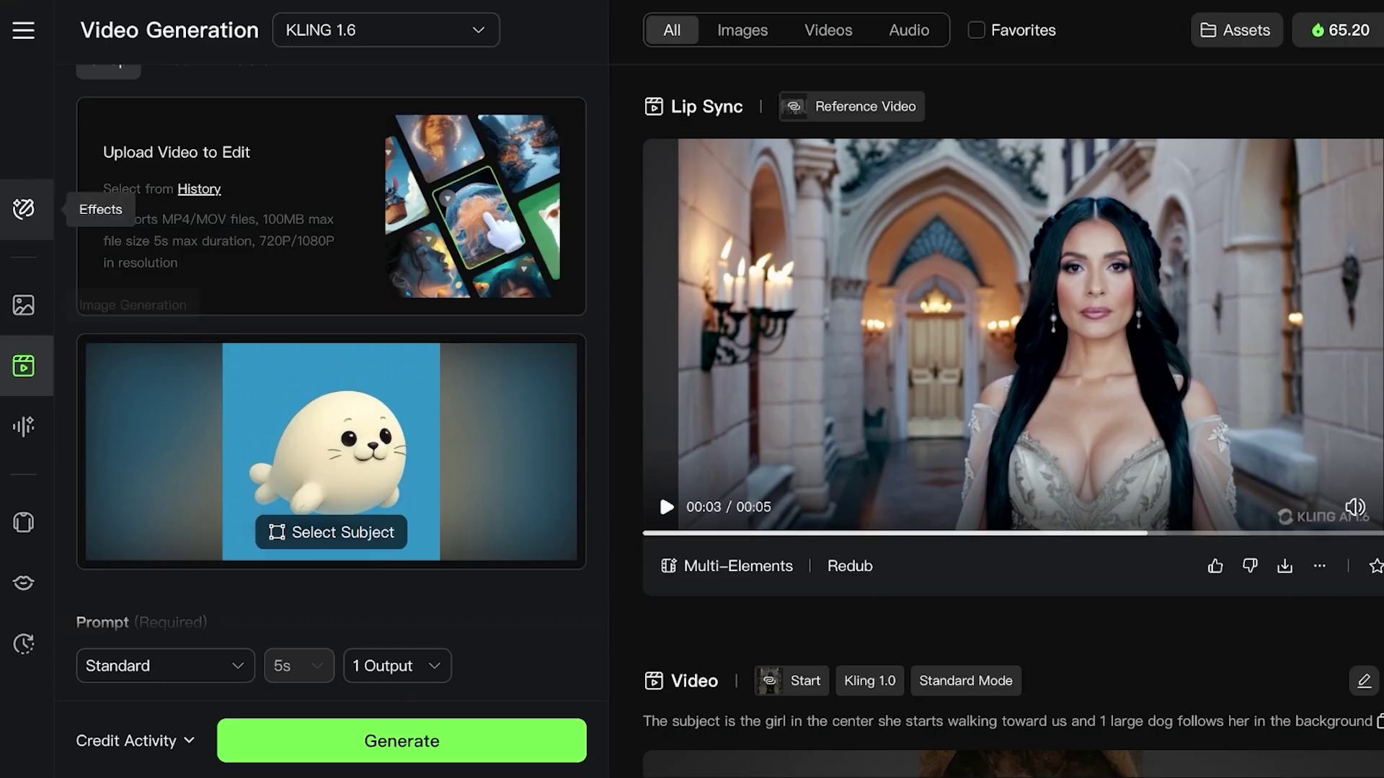
Open the Effects feature and browse its gallery of available effects
left_click(24, 209)
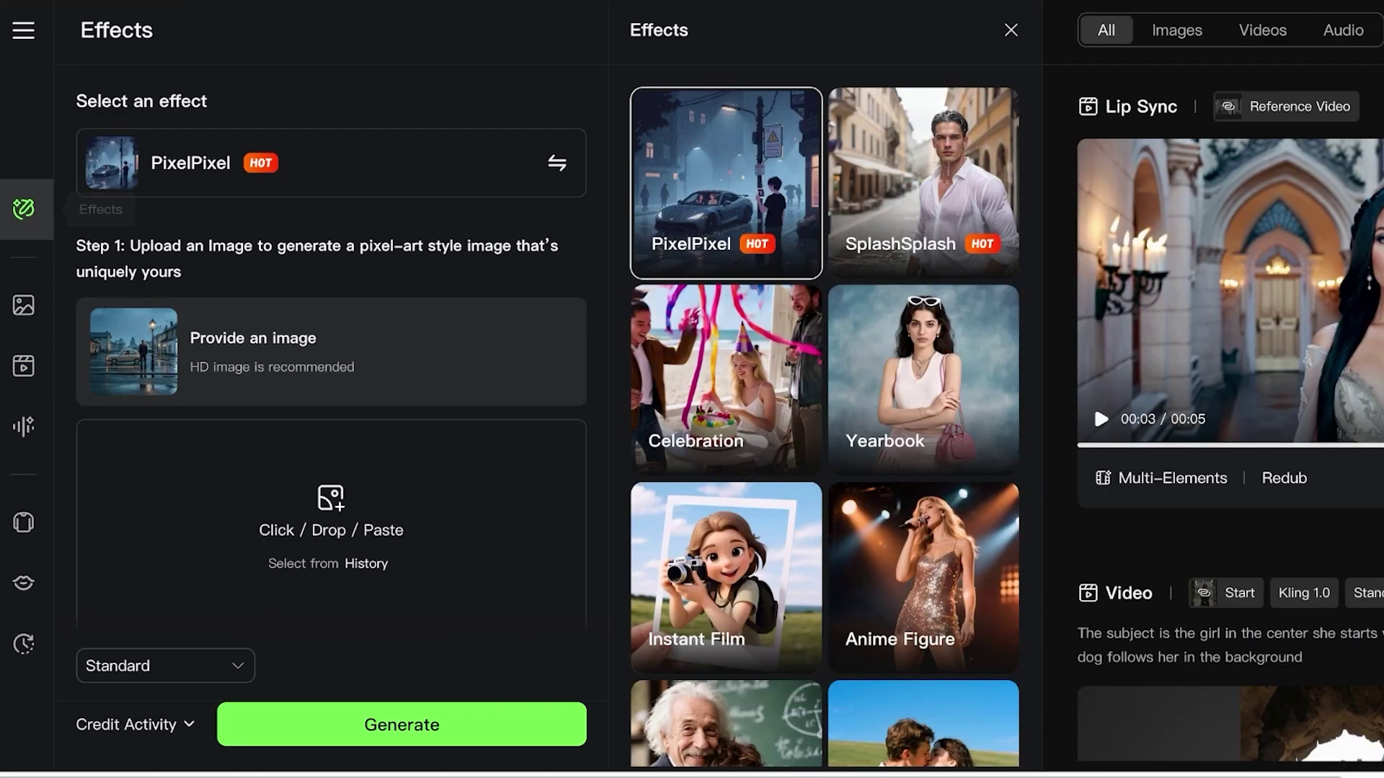
key("Escape")
scroll(825, 428, "down", 10)
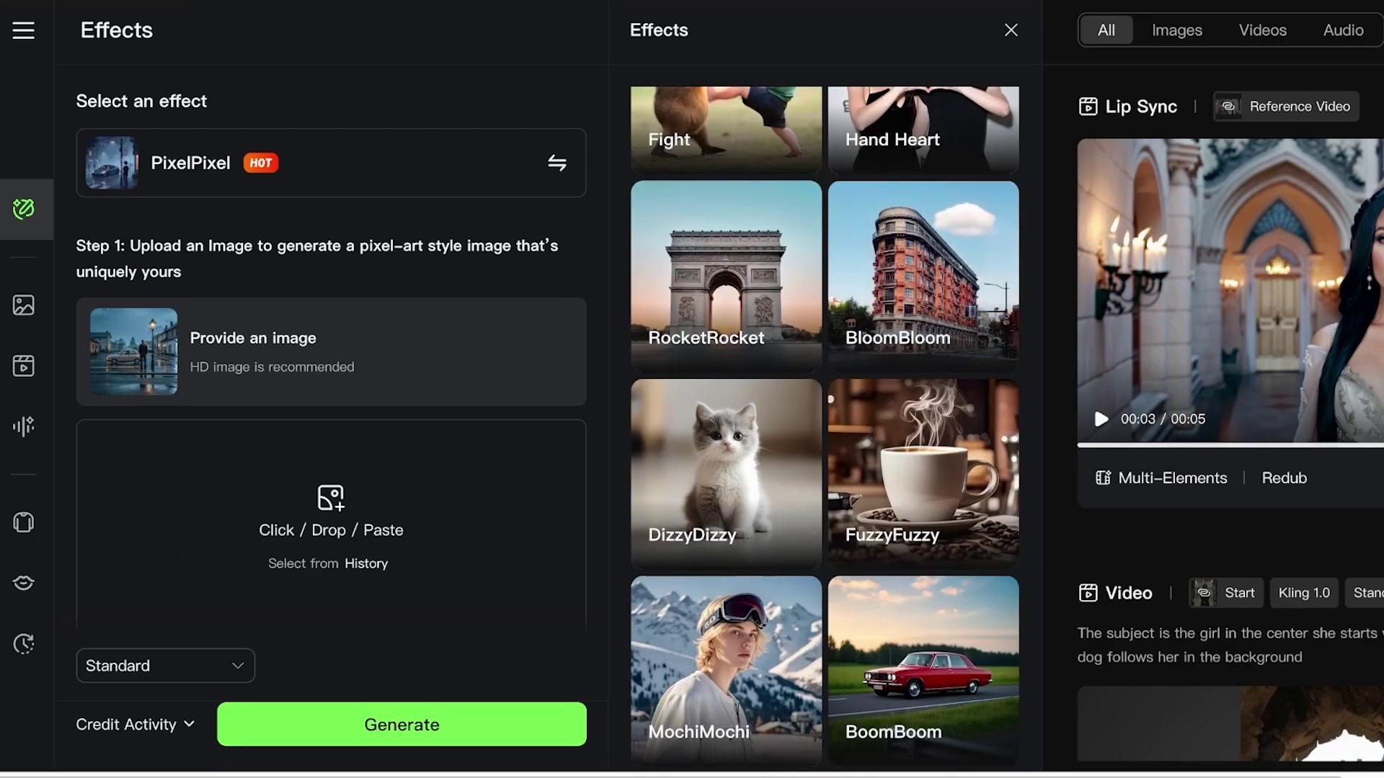
Go to the KlingAI home page, browse the Creatives gallery and switch to Shorts
mouse_move(23, 30)
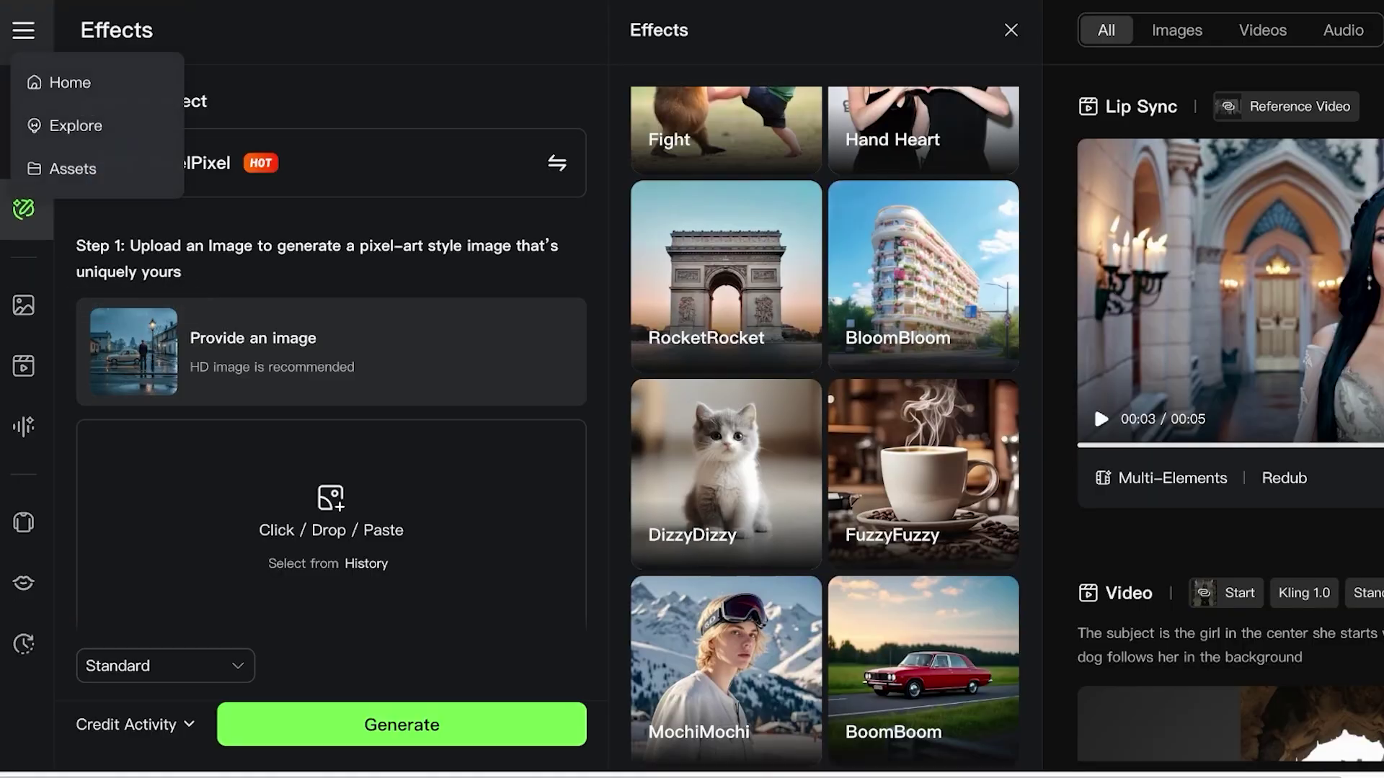
left_click(65, 82)
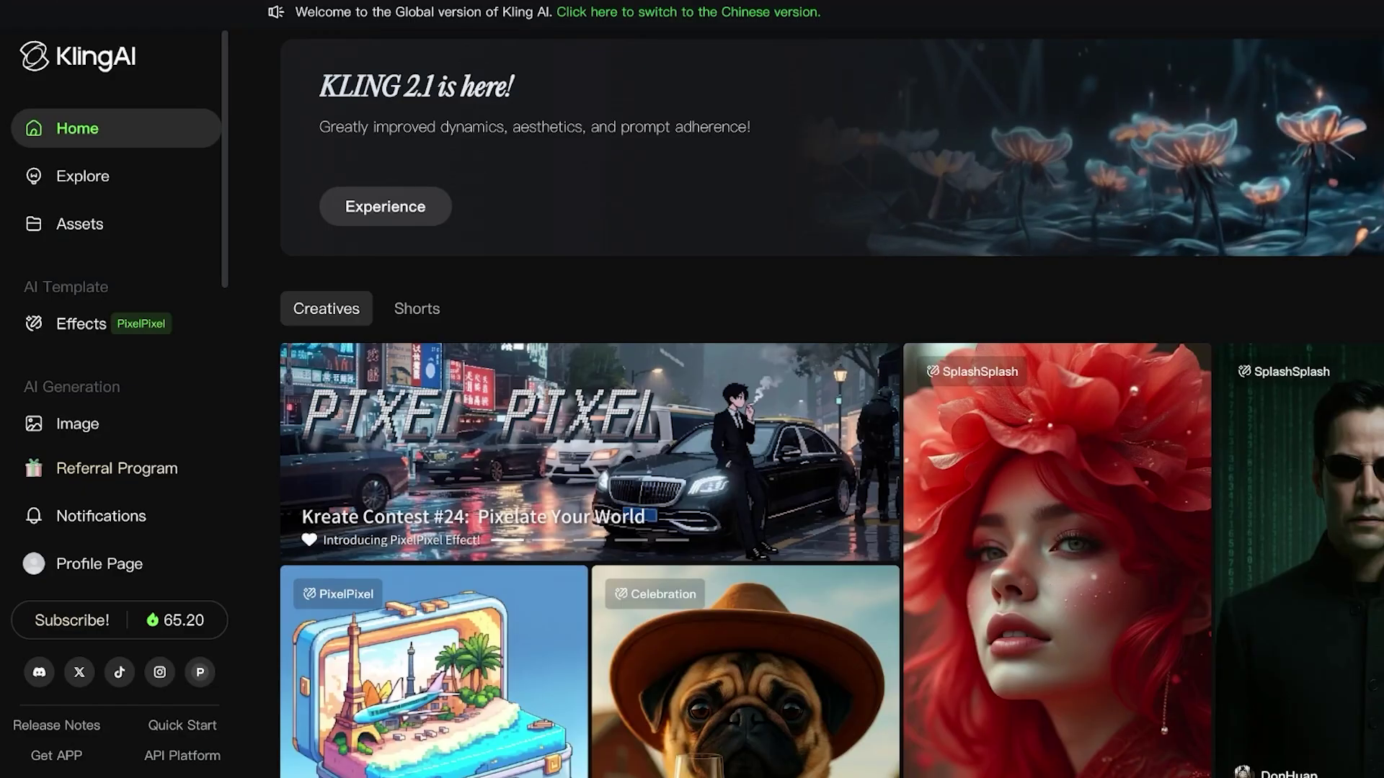
scroll(829, 433, "down", 1)
scroll(829, 432, "down", 5)
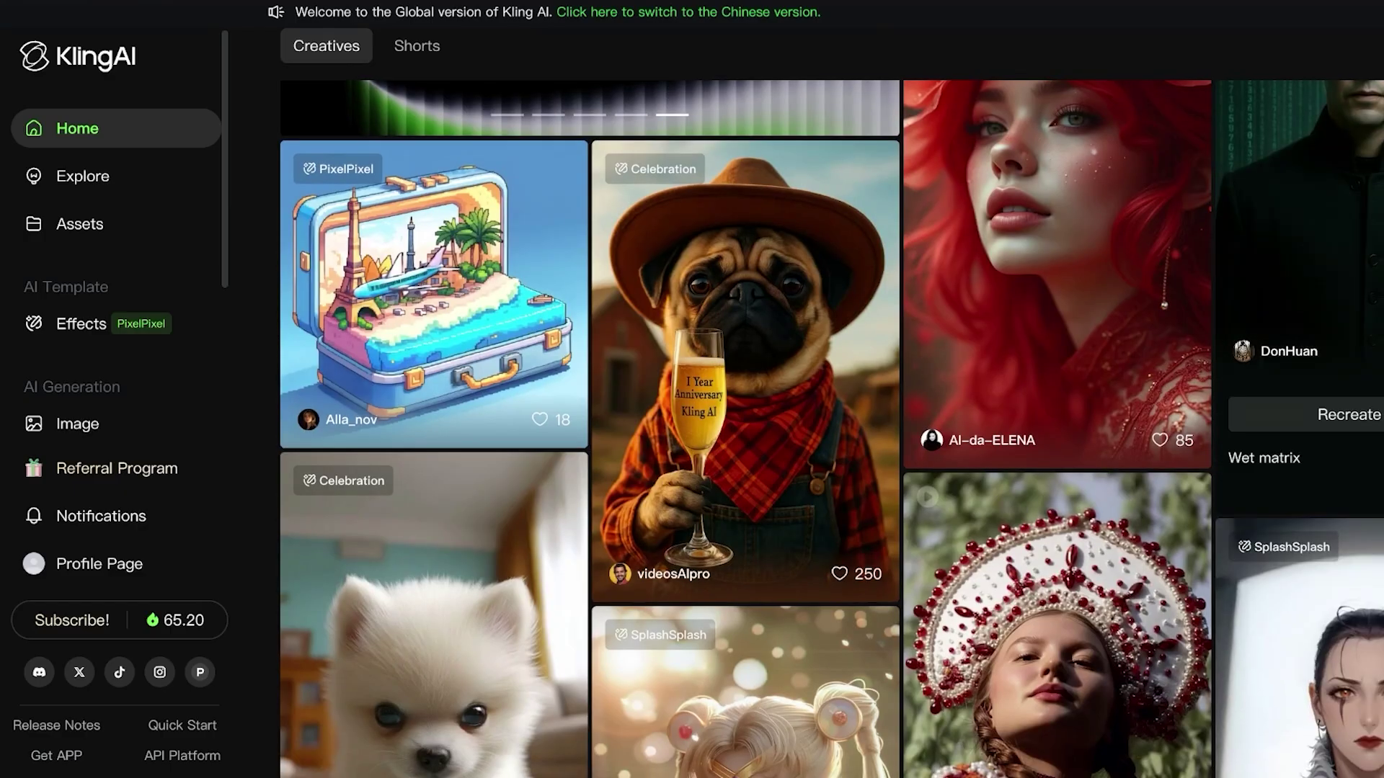
scroll(829, 432, "up", 6)
scroll(829, 432, "right", 1)
left_click(383, 308)
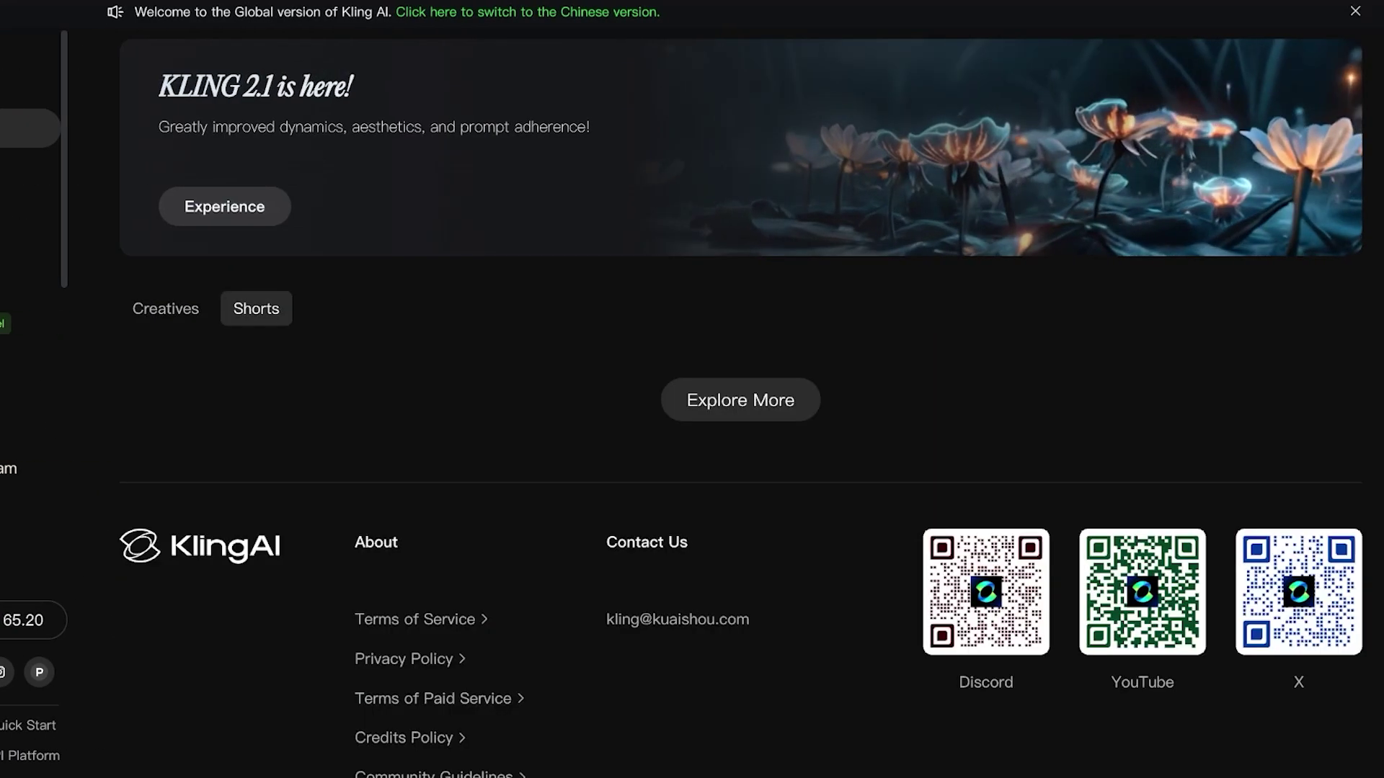
Browse the community videos in the Shorts gallery
scroll(814, 504, "down", 3)
scroll(741, 433, "down", 10)
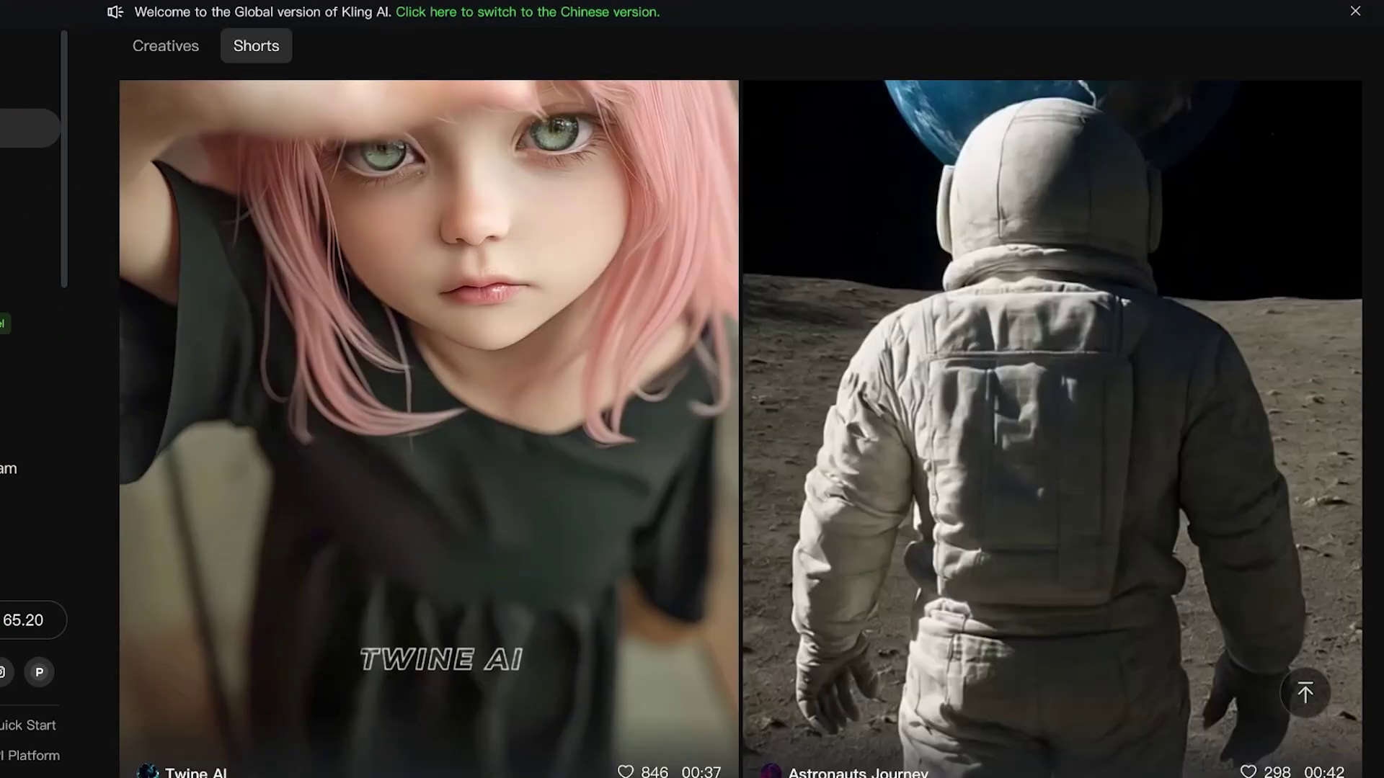
scroll(740, 433, "down", 10)
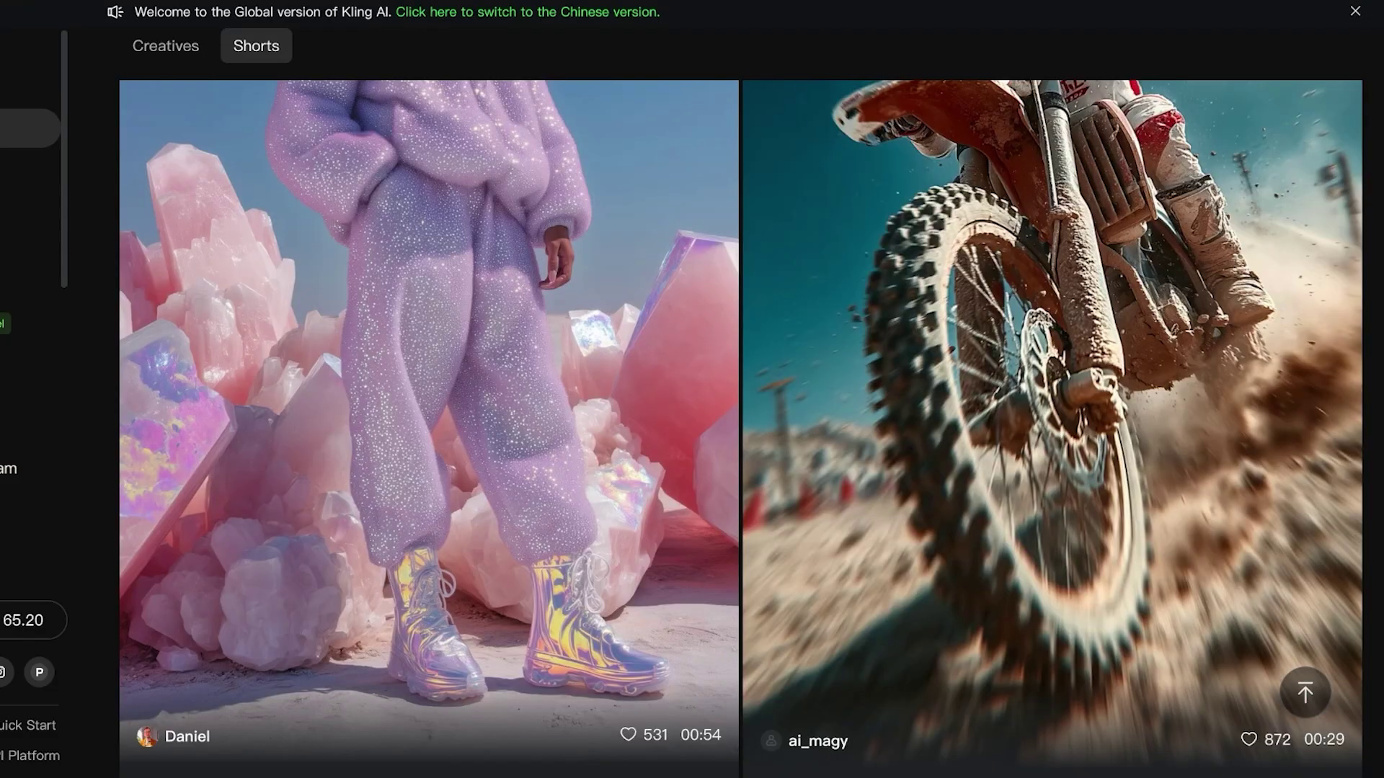
scroll(741, 433, "up", 3)
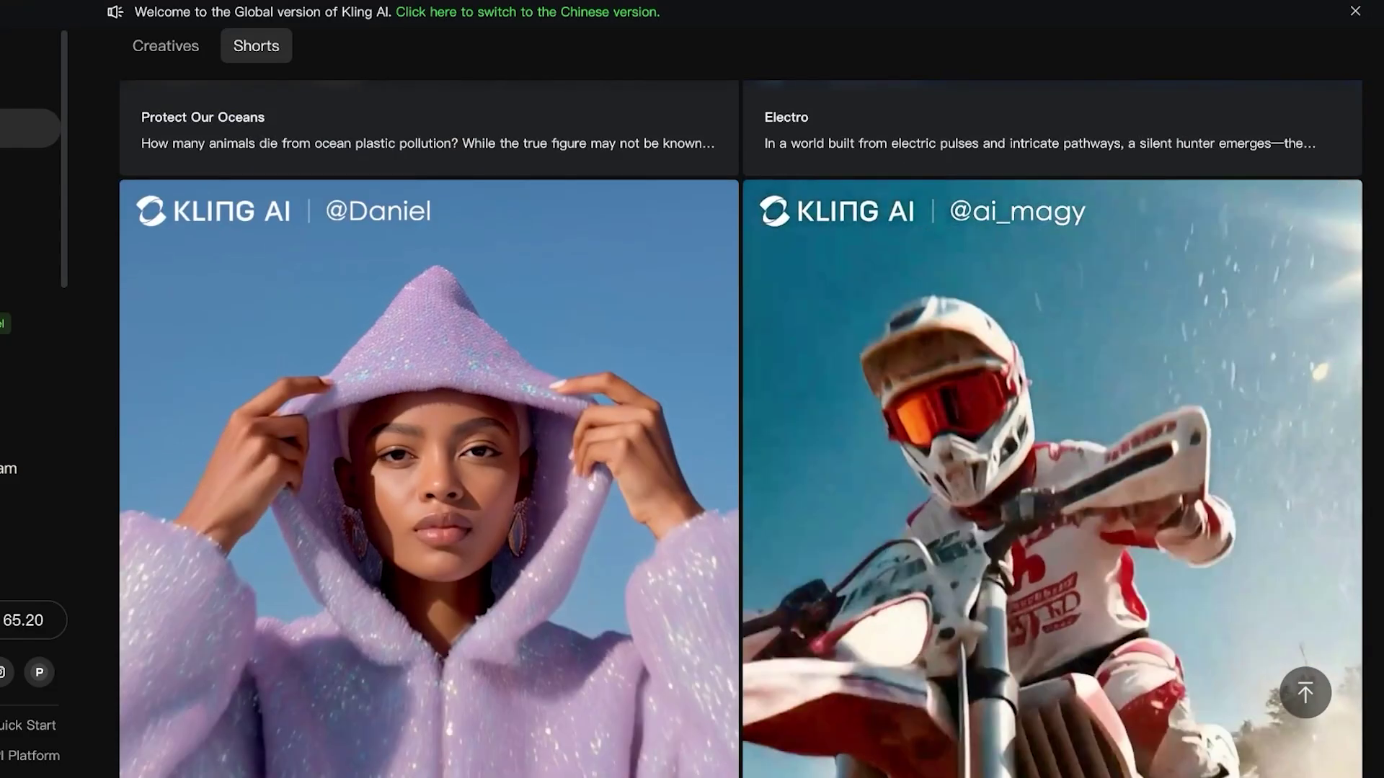
scroll(741, 432, "down", 2)
scroll(741, 432, "down", 10)
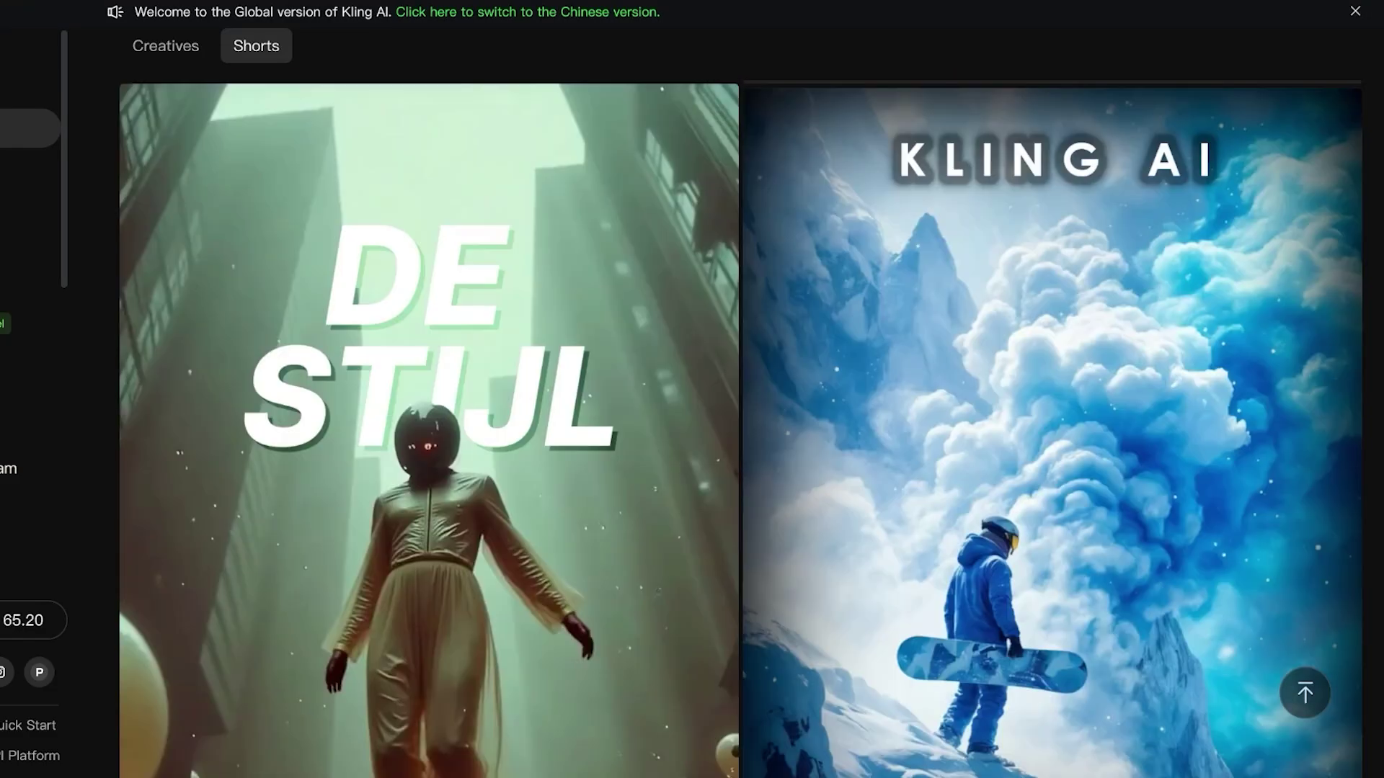
scroll(741, 433, "up", 15)
scroll(741, 432, "down", 10)
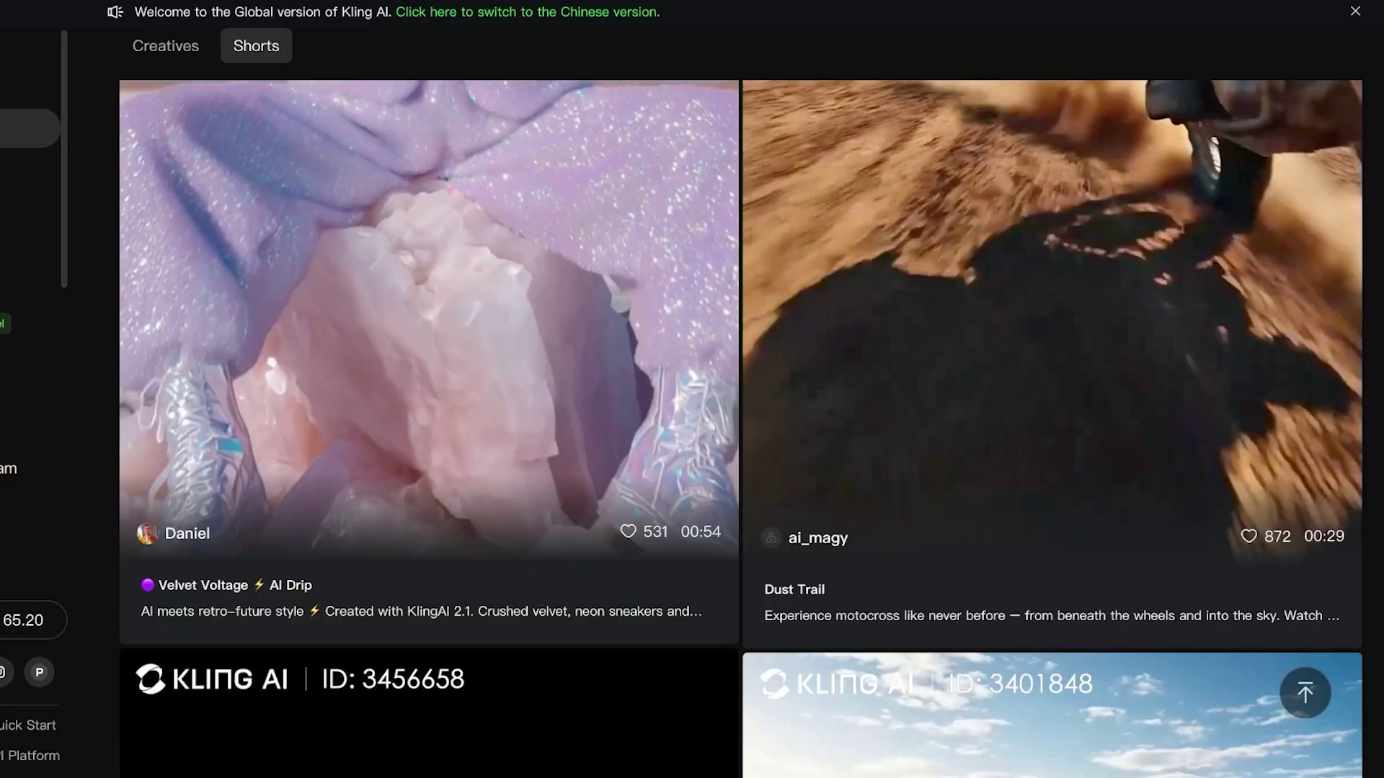
View the Velvet Voltage short with its full description and the Don't life through your phone astronaut short
left_click(429, 361)
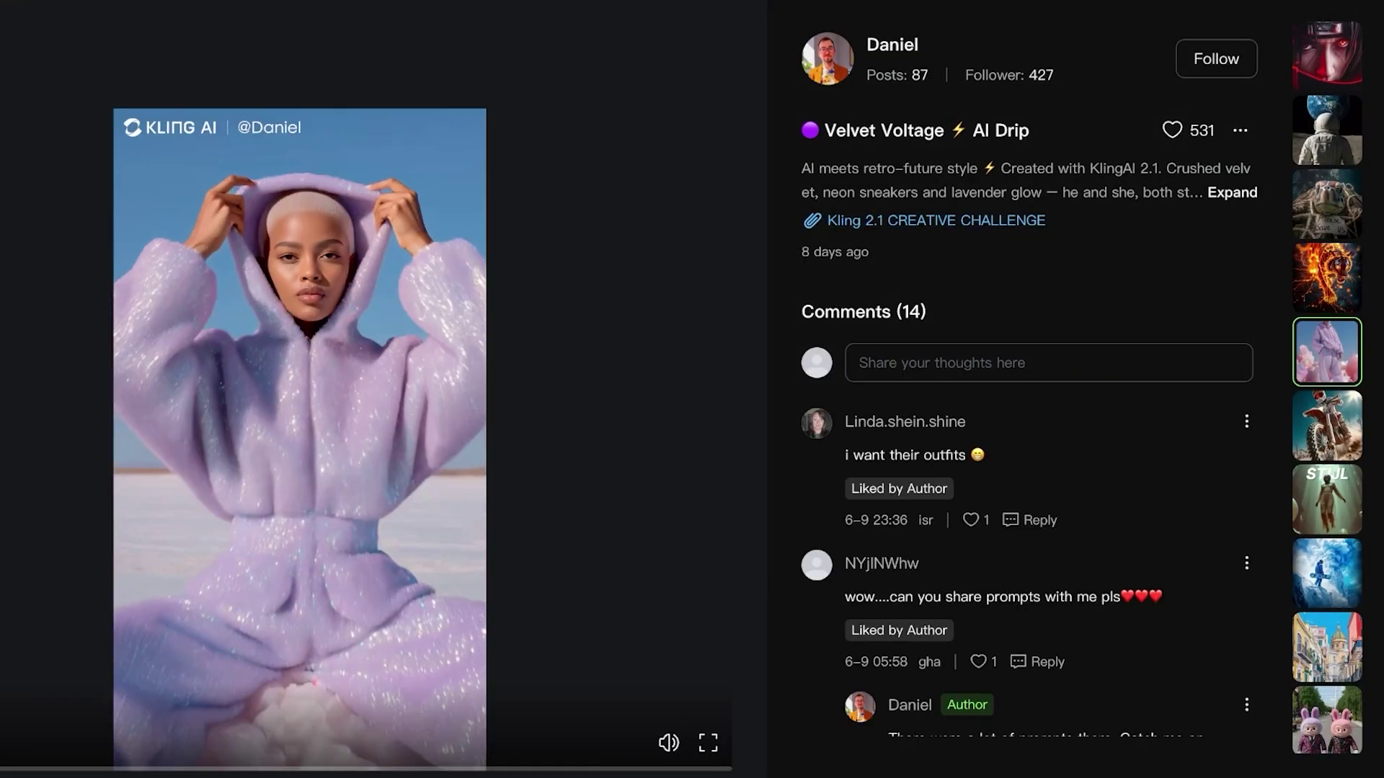
left_click(1232, 193)
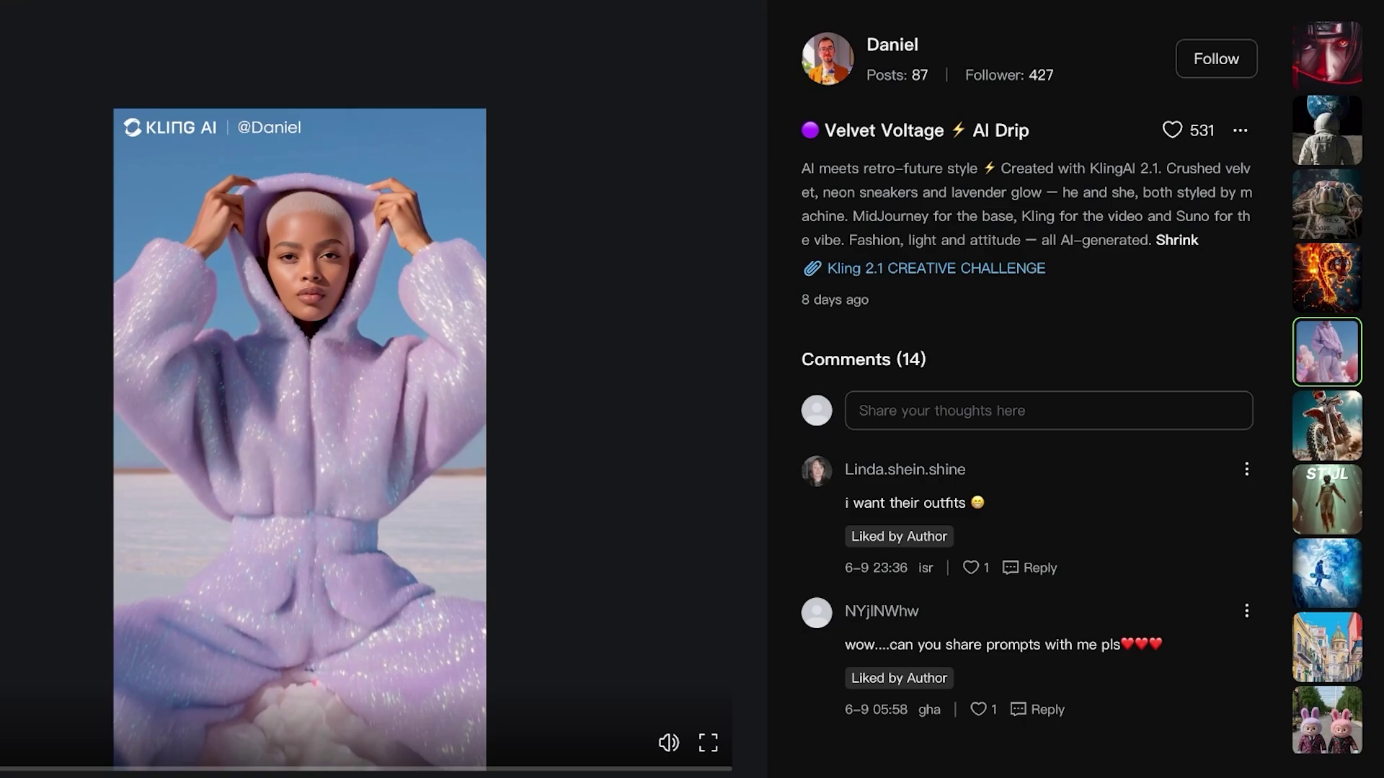
left_click(1326, 129)
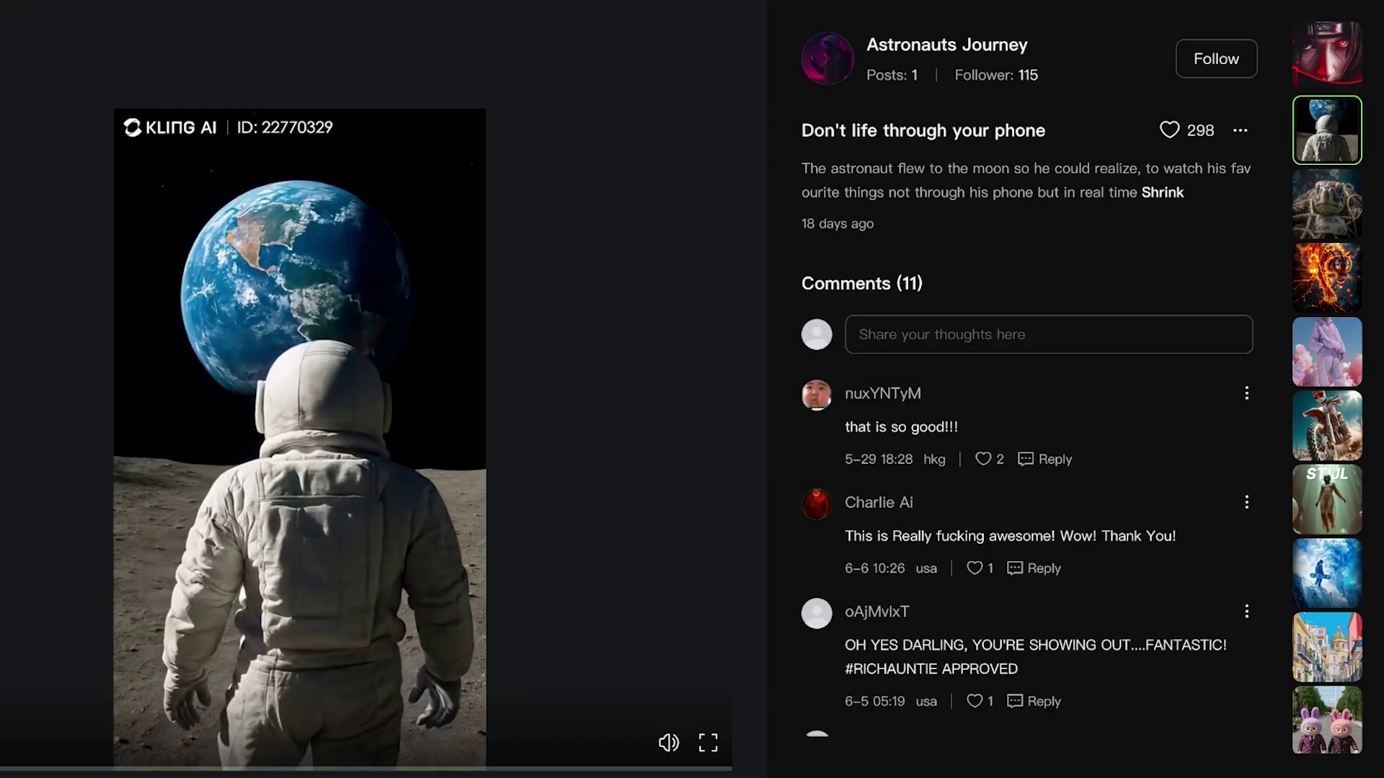
key("Escape")
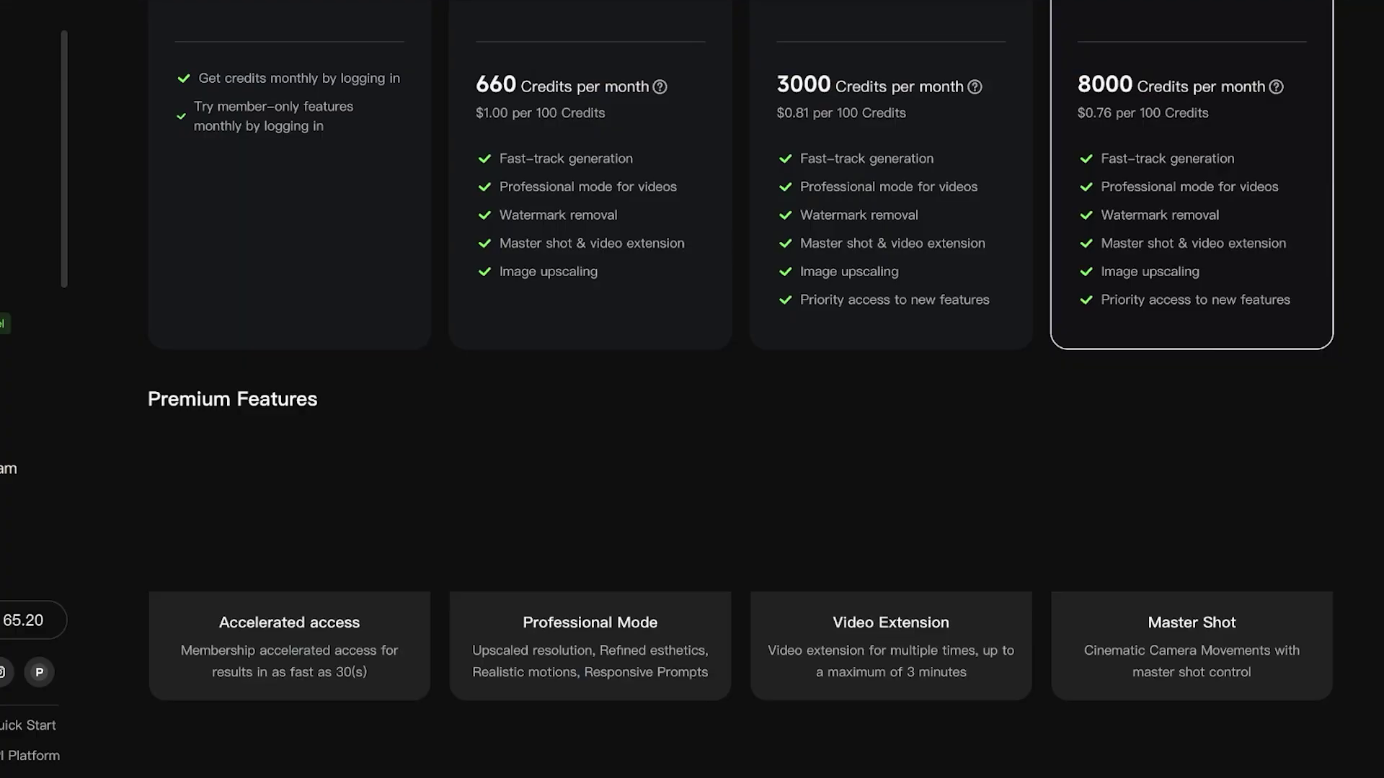
Examine the subscription plans and show their prices for monthly billing
scroll(740, 380, "up", 5)
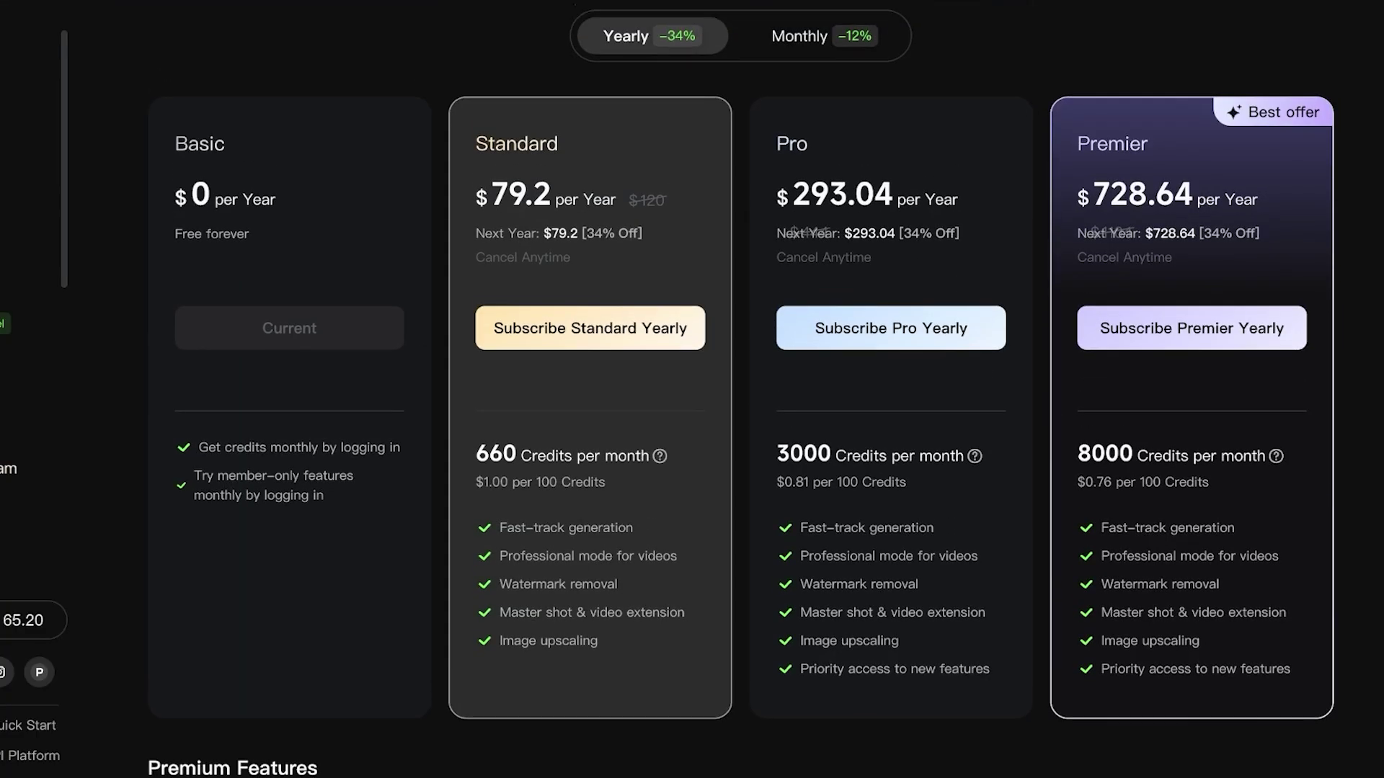
left_click(824, 35)
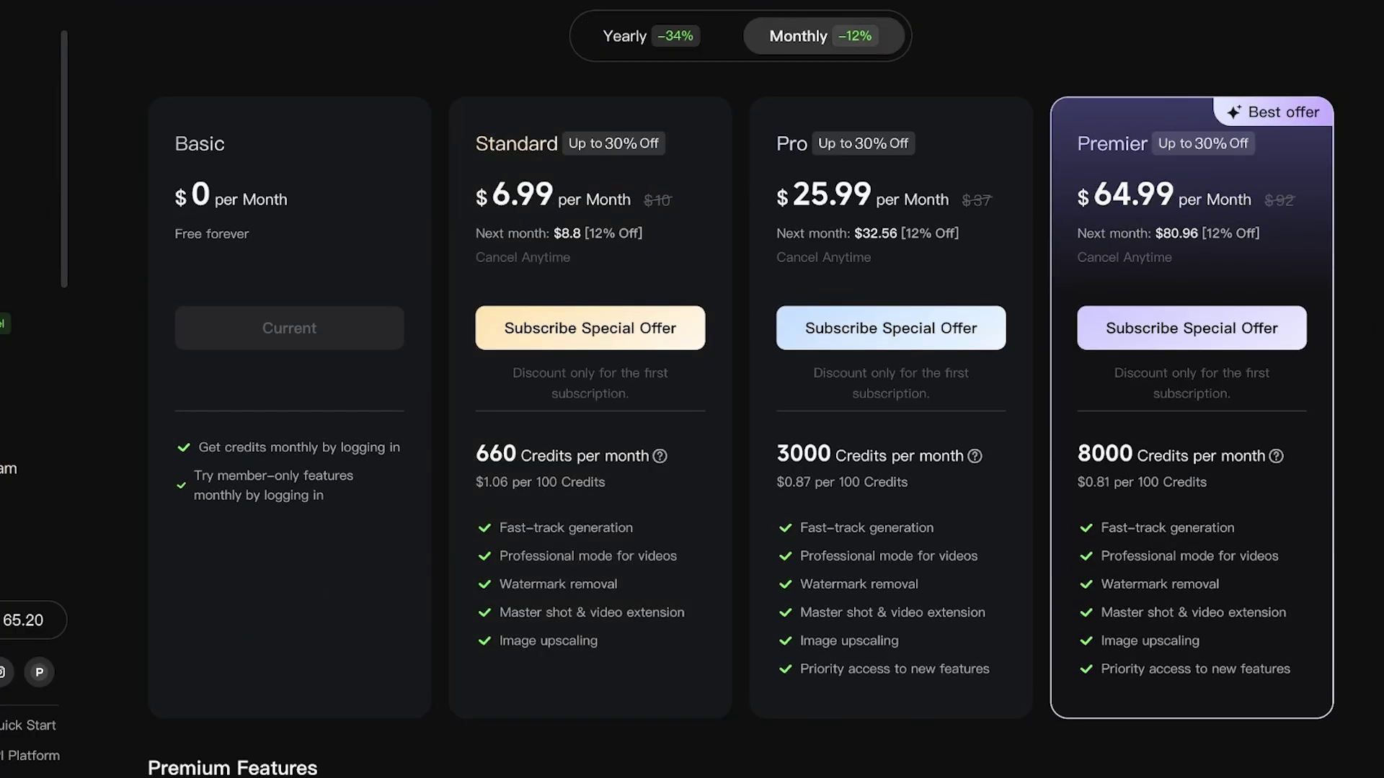